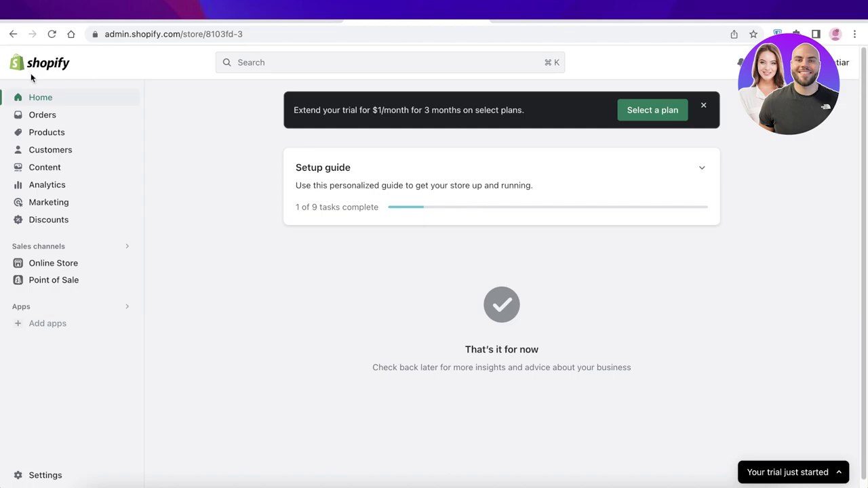
# Step: Switch to the Alibaba.com homepage and look through its product sections, trade services and footer
pyautogui.click(537, 23)
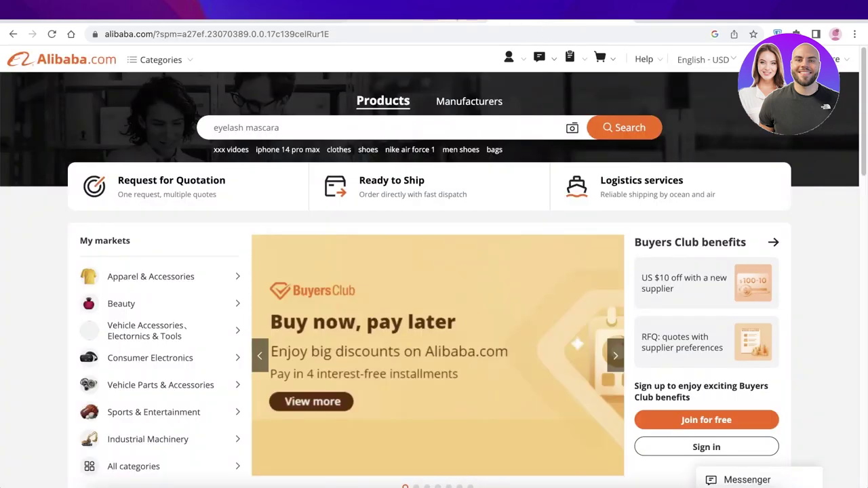
pyautogui.click(456, 20)
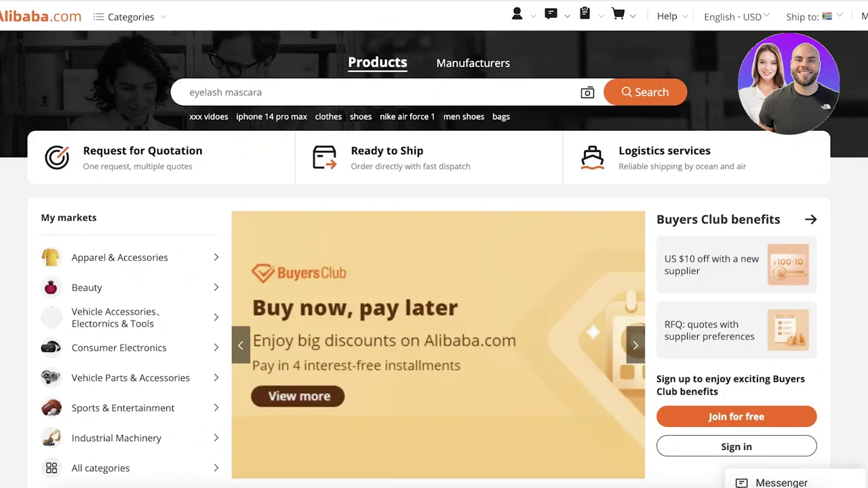
pyautogui.scroll(-1, 434, 28)
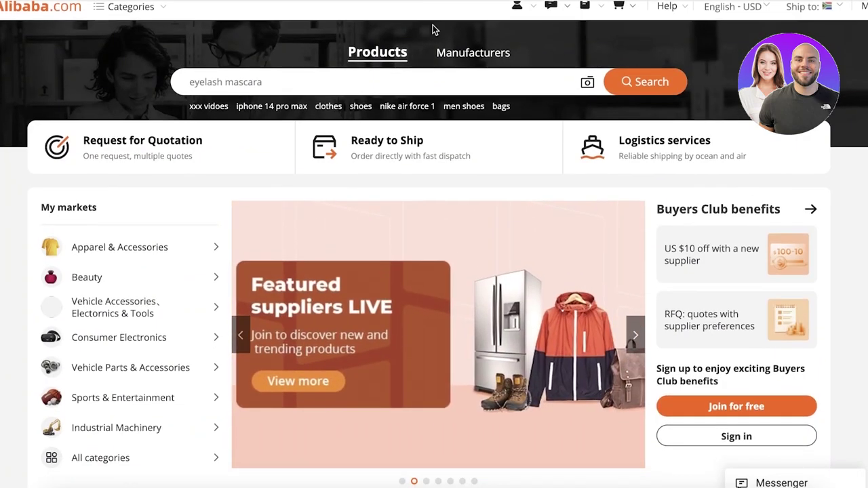
pyautogui.scroll(-6, 463, 108)
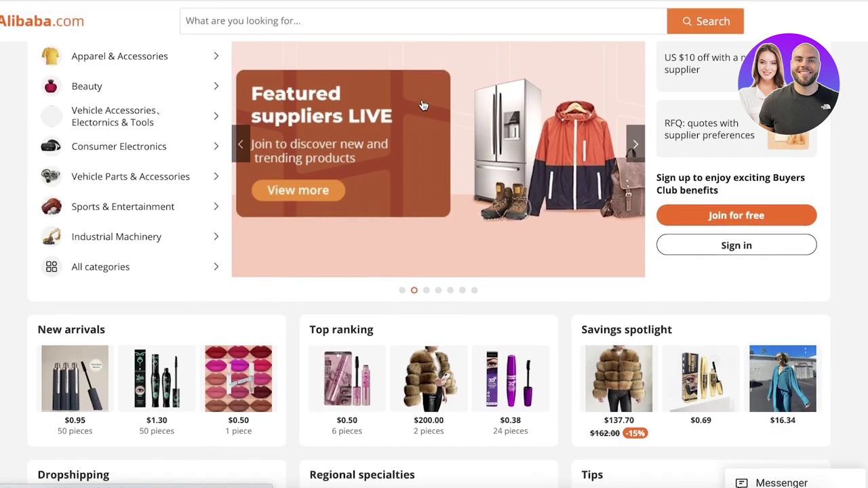
pyautogui.scroll(-5, 413, 114)
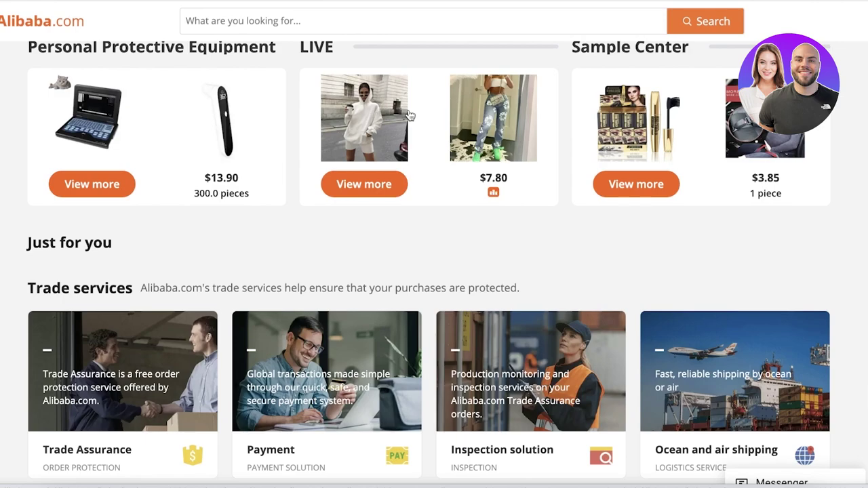
pyautogui.scroll(-3, 409, 116)
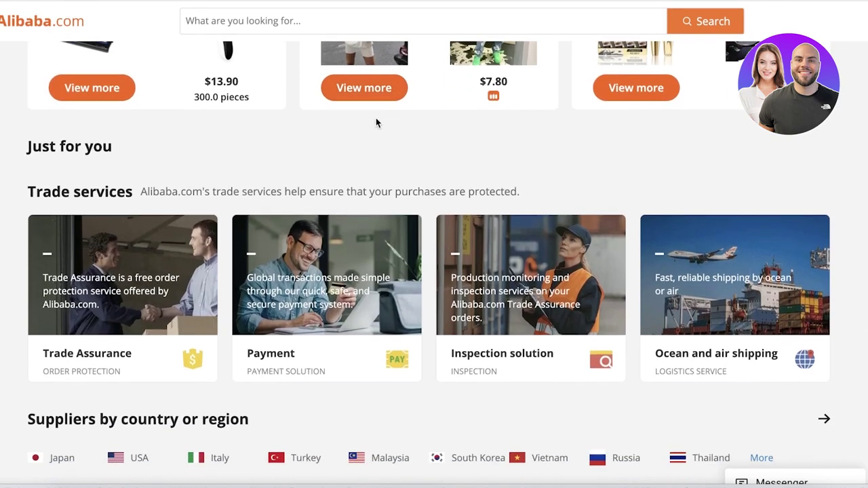
pyautogui.scroll(-5, 354, 122)
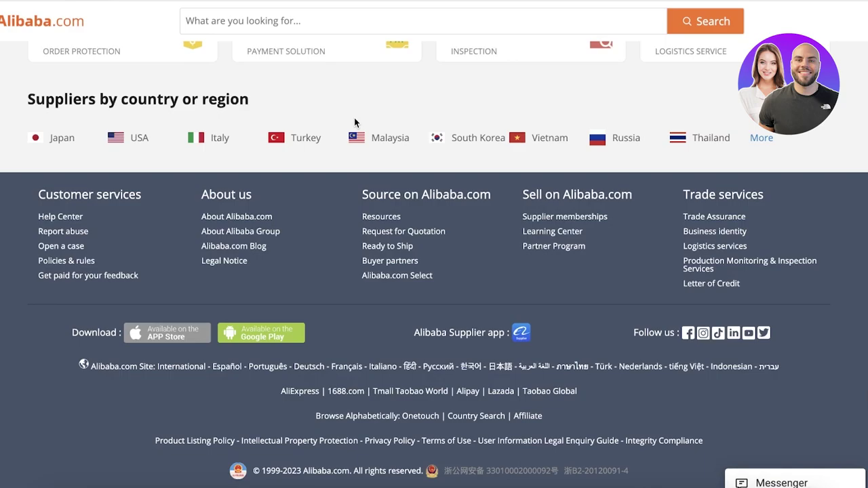
pyautogui.scroll(15, 355, 118)
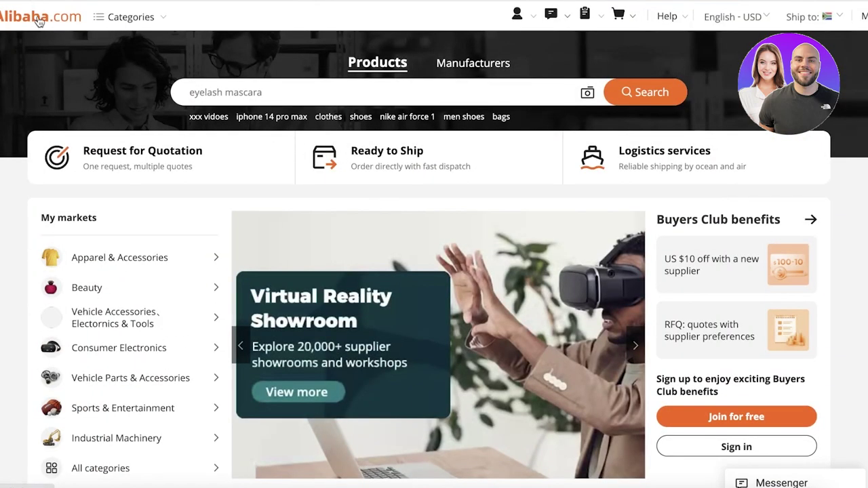
pyautogui.moveTo(163, 13)
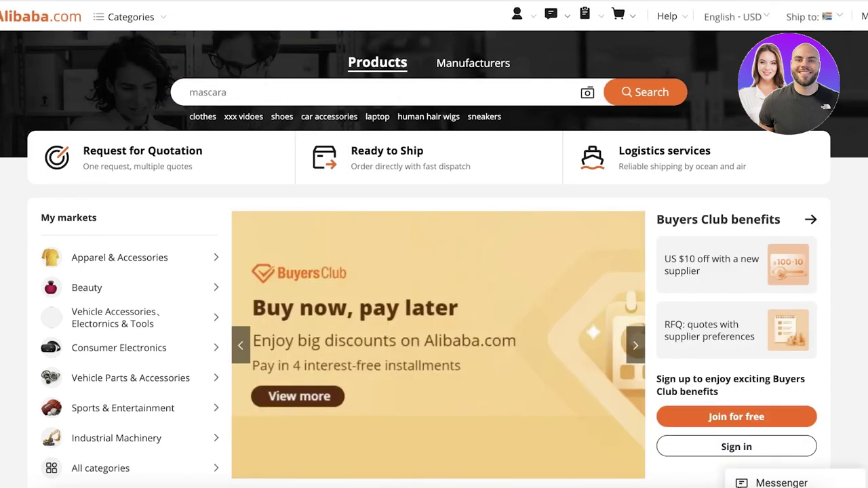
# Step: Search Google for "ali baba" and look over the results
pyautogui.hotkey('ctrl', 'l')
pyautogui.write('ali baba')
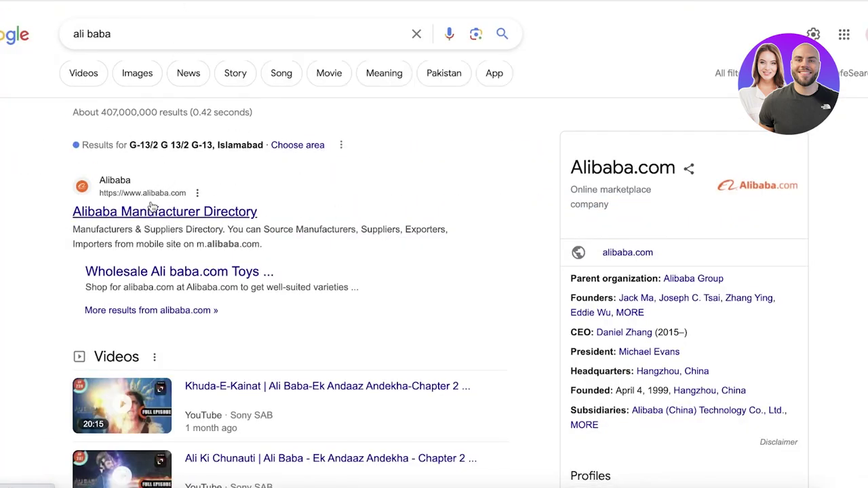
pyautogui.scroll(-5, 242, 199)
pyautogui.scroll(5, 242, 197)
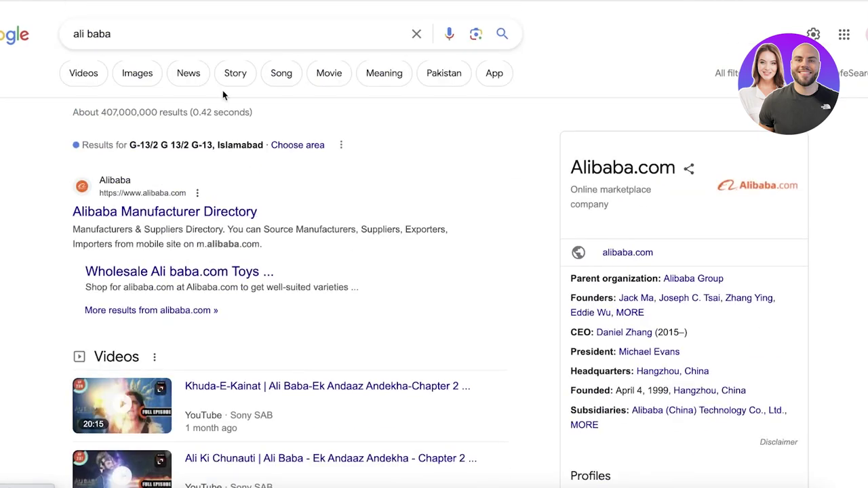
# Step: Search Google for "alibaba dropshipping" and open the Alibaba.com dropshipping site from the results
pyautogui.click(228, 35)
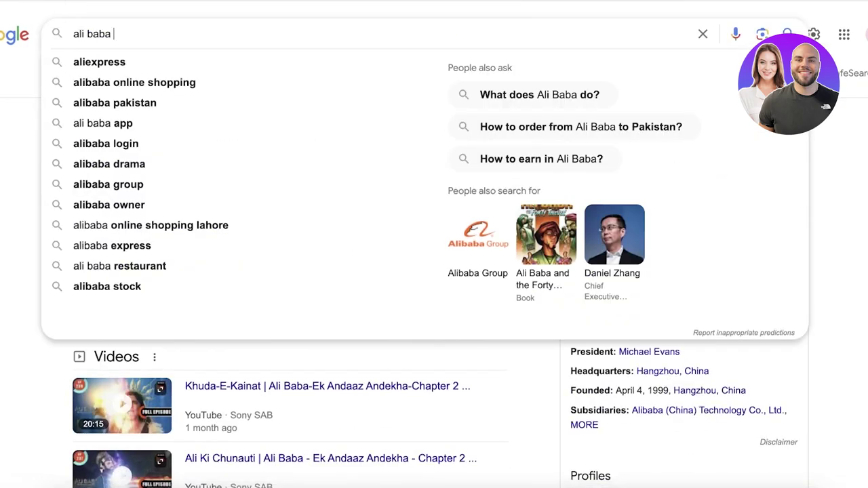
pyautogui.write('dra')
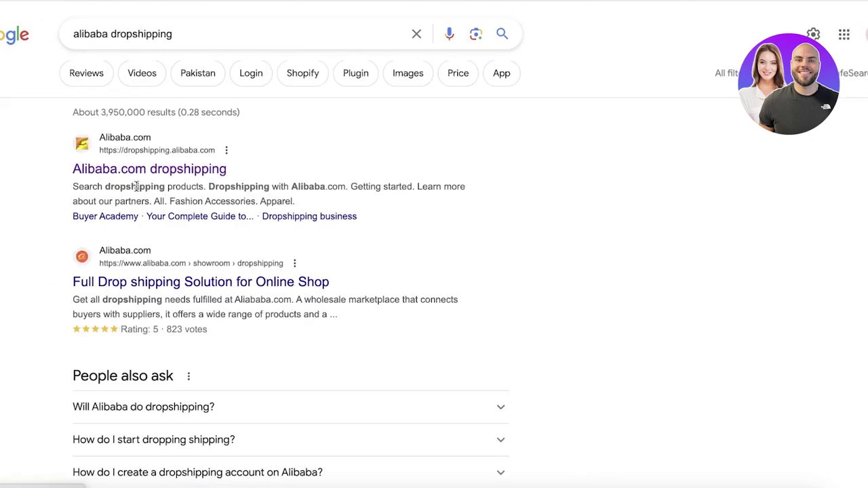
pyautogui.click(145, 173)
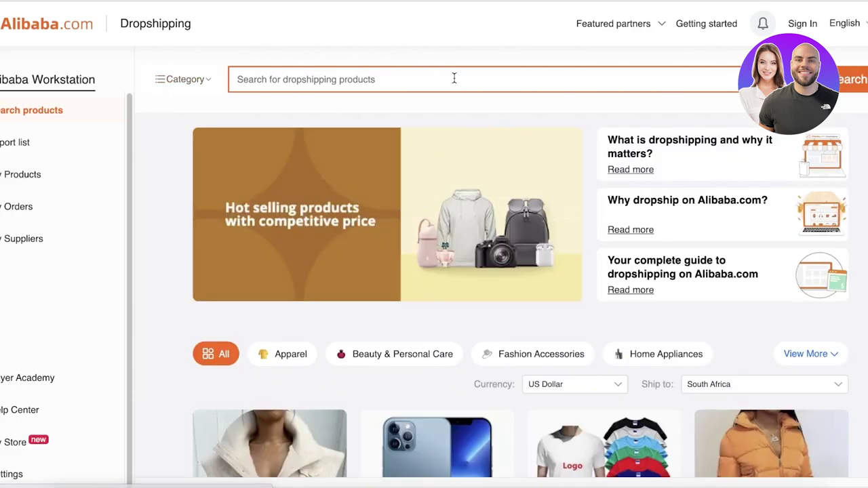
# Step: Browse the dropshipping homepage, examining its product categories, product listings and the Local US stock section
pyautogui.scroll(-1, 454, 82)
pyautogui.scroll(-7, 453, 83)
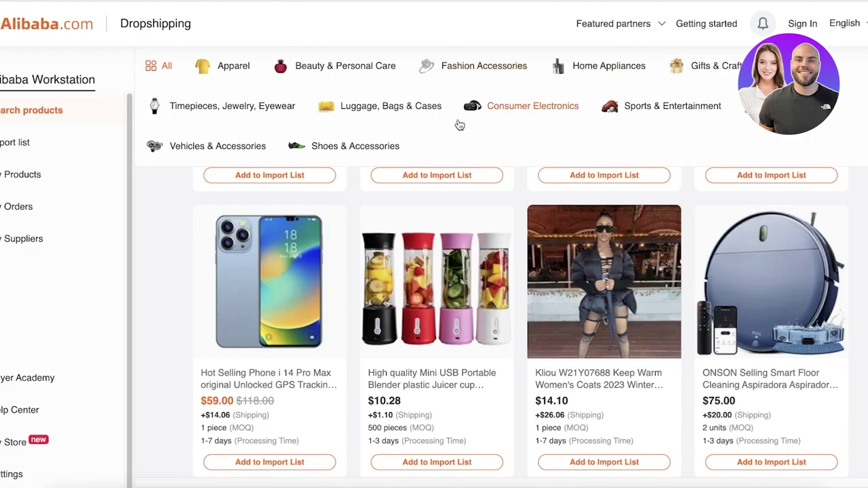
pyautogui.scroll(-1, 841, 220)
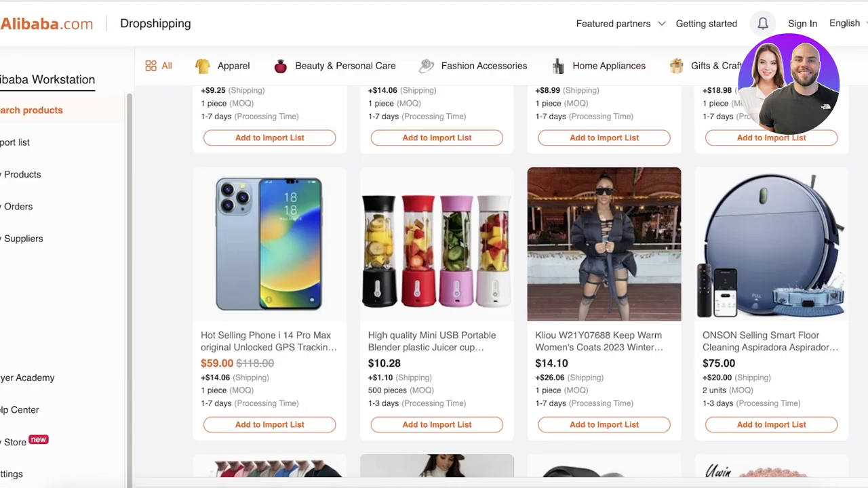
pyautogui.scroll(10, 454, 289)
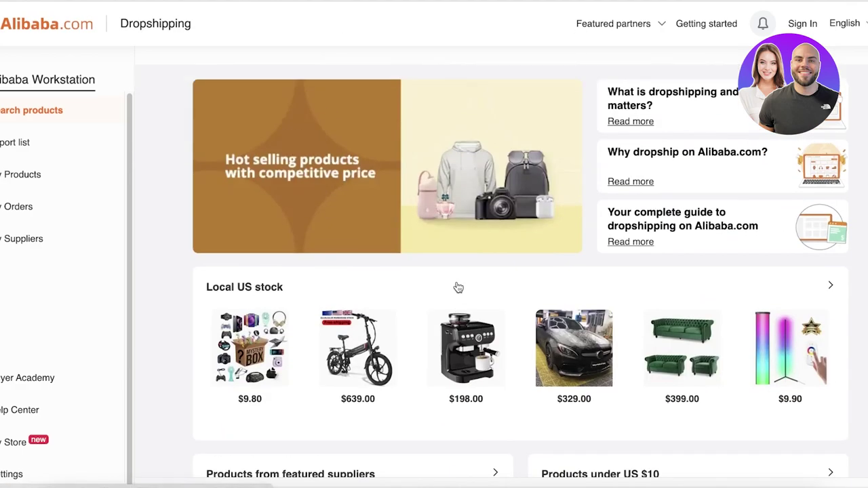
pyautogui.scroll(-10, 473, 265)
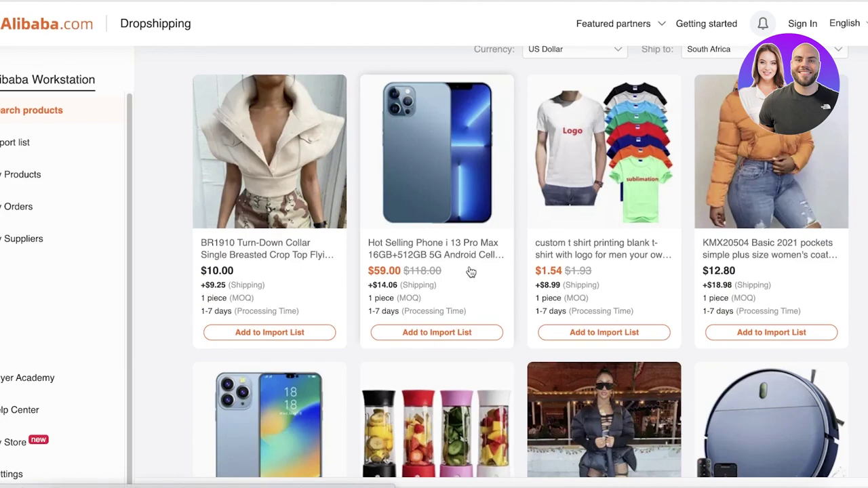
pyautogui.scroll(-2, 459, 281)
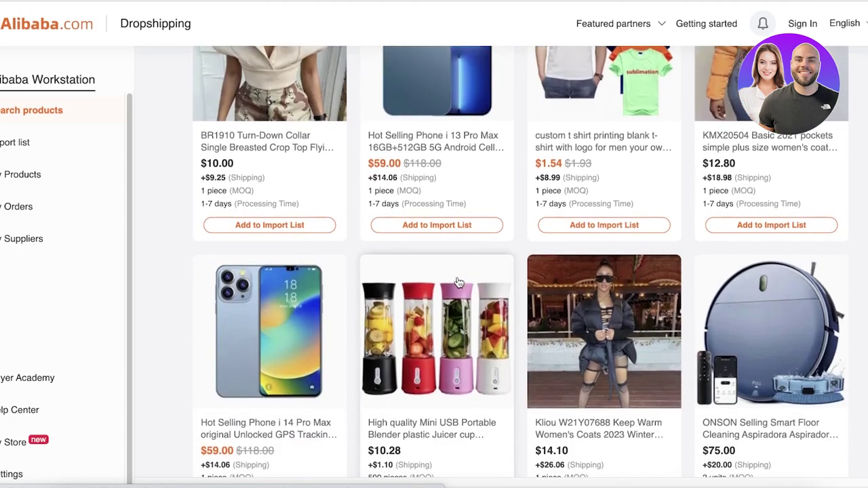
pyautogui.scroll(10, 523, 292)
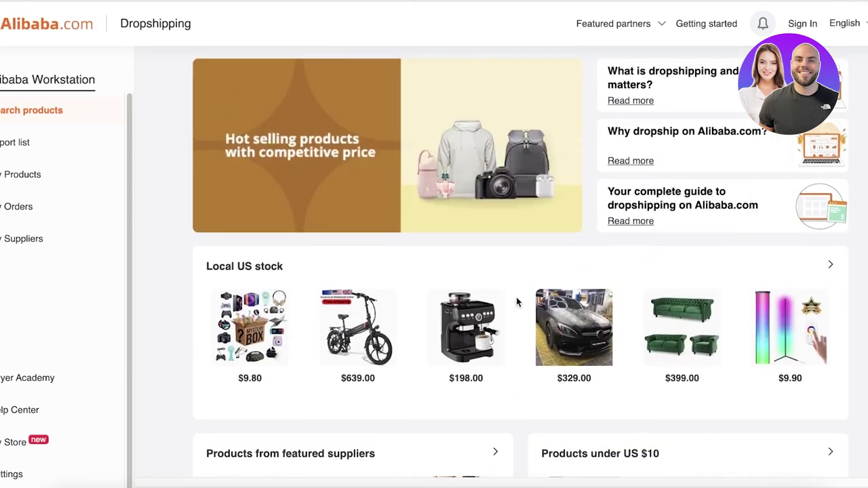
# Step: Sign in to the Alibaba dropshipping site with the first listed Google account
pyautogui.scroll(2, 517, 302)
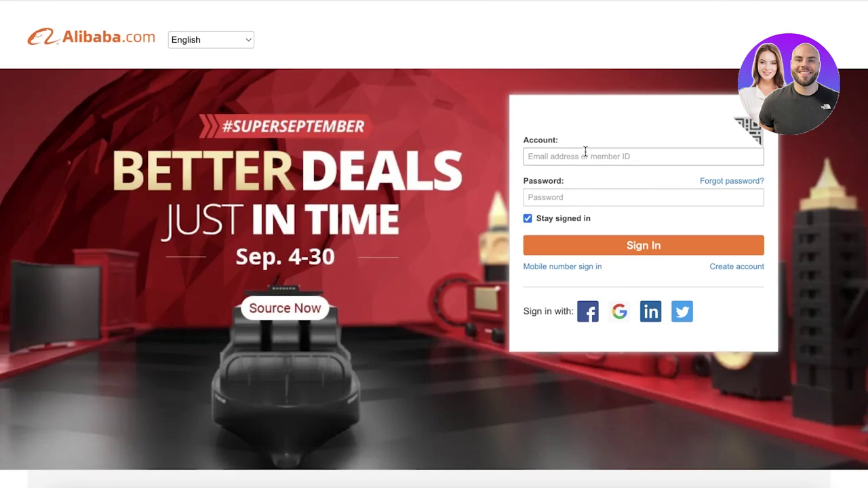
pyautogui.click(618, 313)
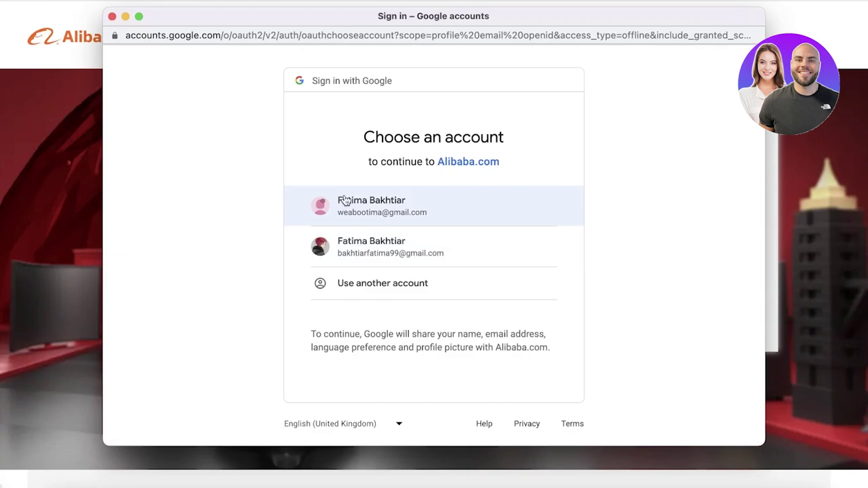
pyautogui.click(343, 198)
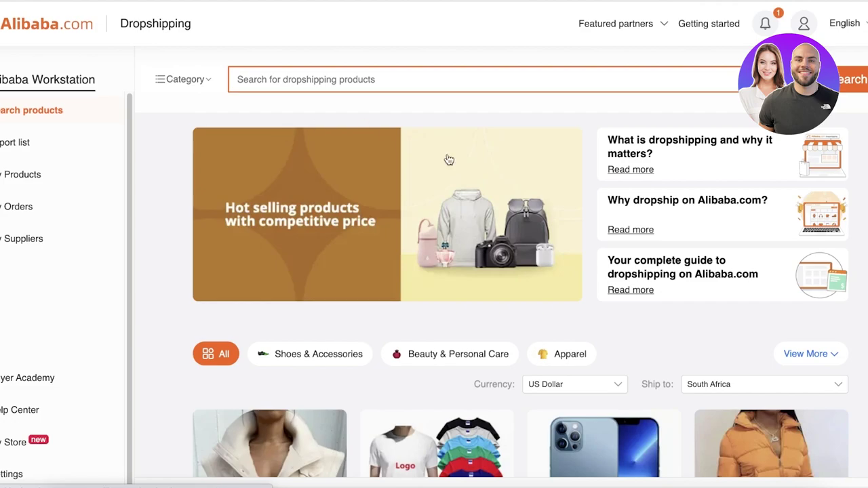
# Step: Look over the signed-in dropshipping homepage, including its product sections, notifications, account and language options
pyautogui.scroll(-5, 346, 254)
pyautogui.scroll(10, 692, 187)
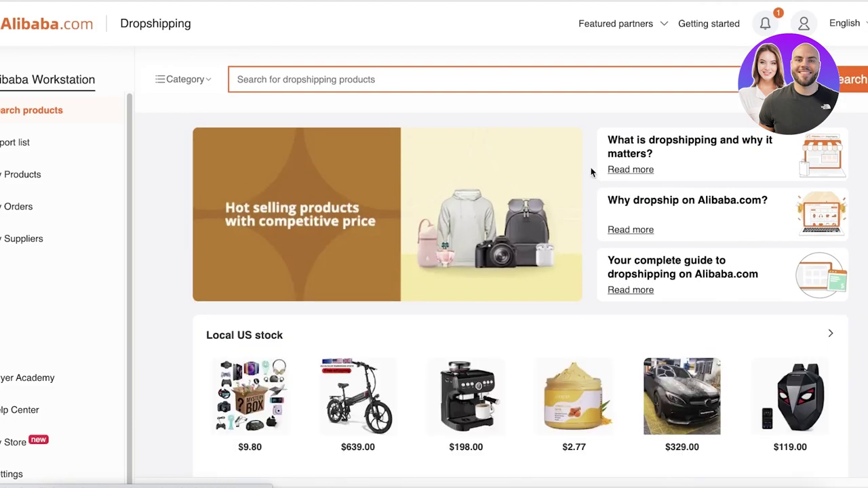
pyautogui.scroll(-5, 593, 170)
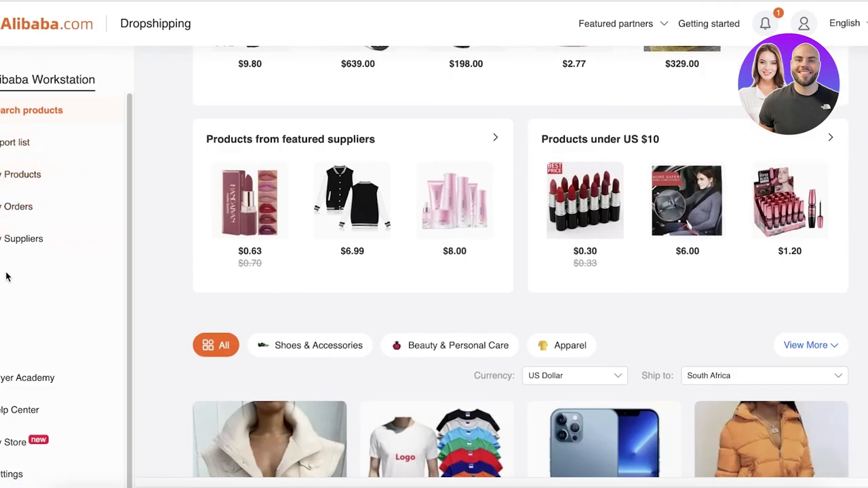
pyautogui.click(631, 25)
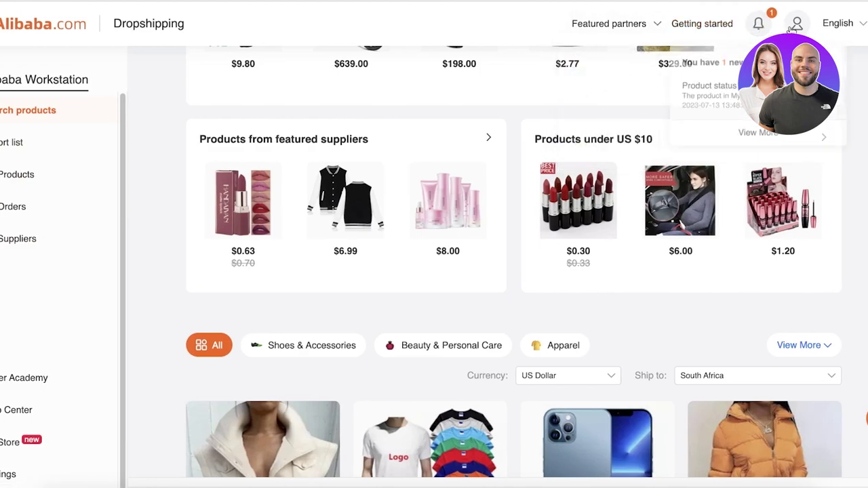
pyautogui.moveTo(792, 28)
pyautogui.moveTo(833, 27)
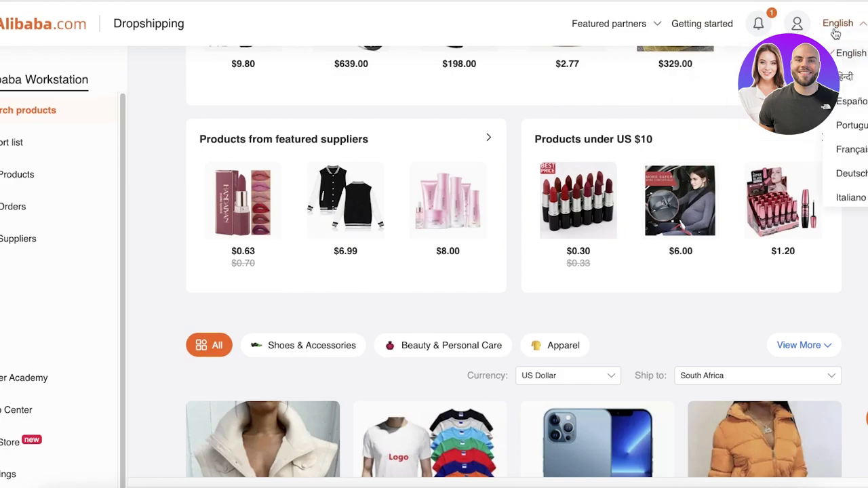
pyautogui.scroll(6, 545, 196)
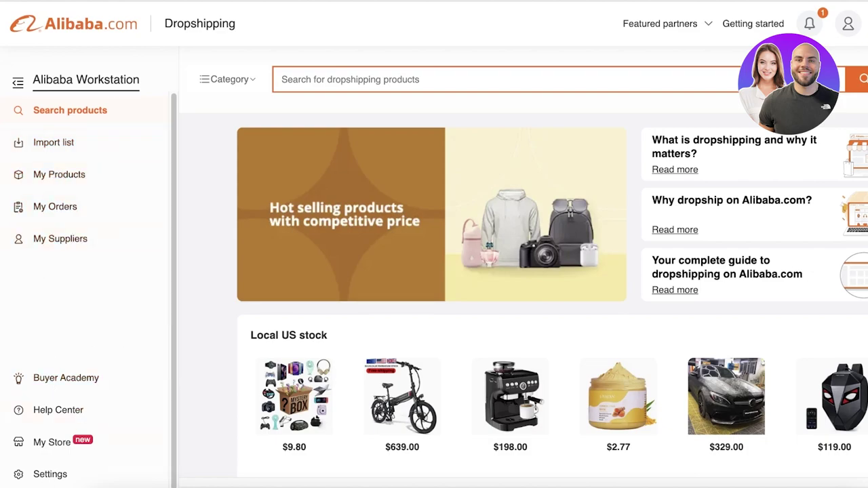
# Step: Open the dropshipping settings and set the action for products no longer available to Unpublish product
pyautogui.click(49, 475)
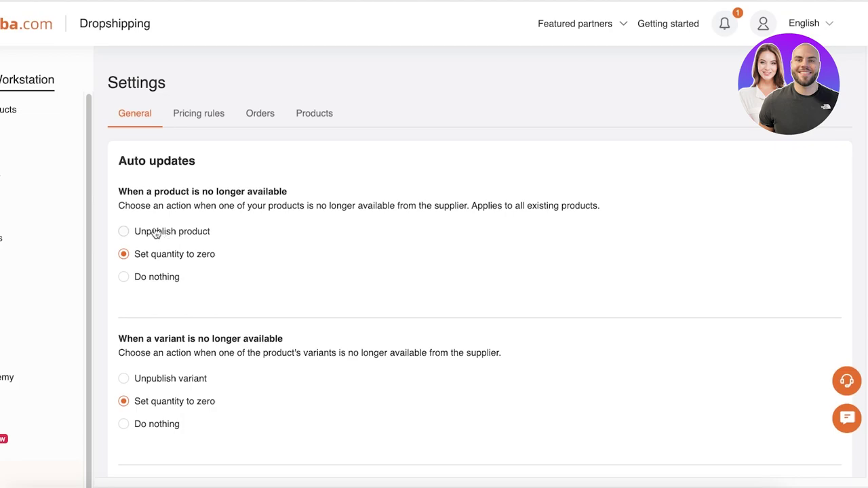
pyautogui.click(122, 231)
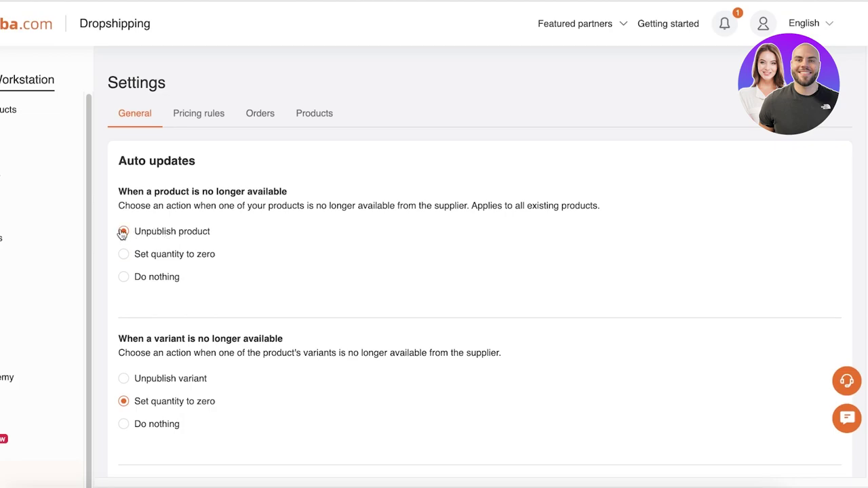
# Step: Open the pricing rules and examine the price formula, its available operators, the rounding option and the compare-at price settings
pyautogui.click(174, 126)
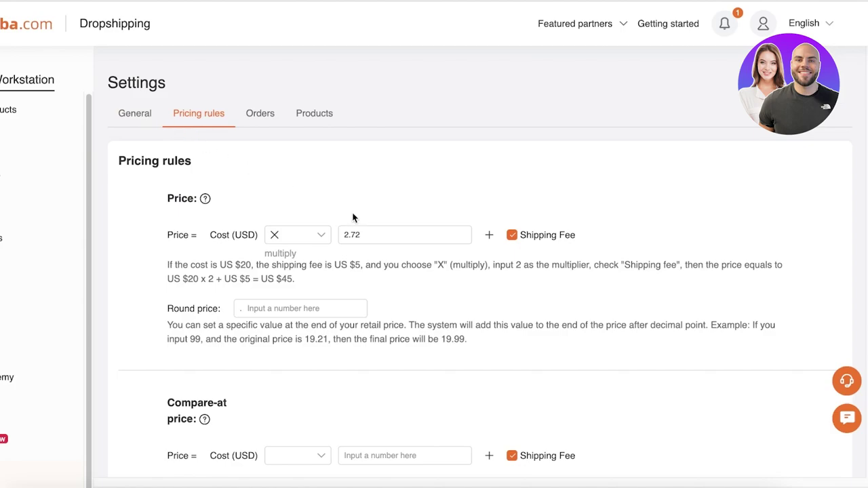
pyautogui.scroll(-2, 355, 217)
pyautogui.scroll(1, 421, 194)
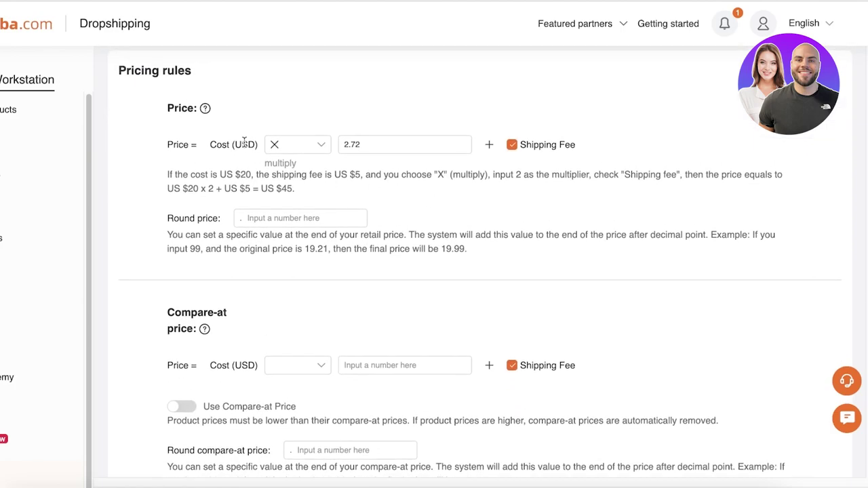
pyautogui.click(278, 149)
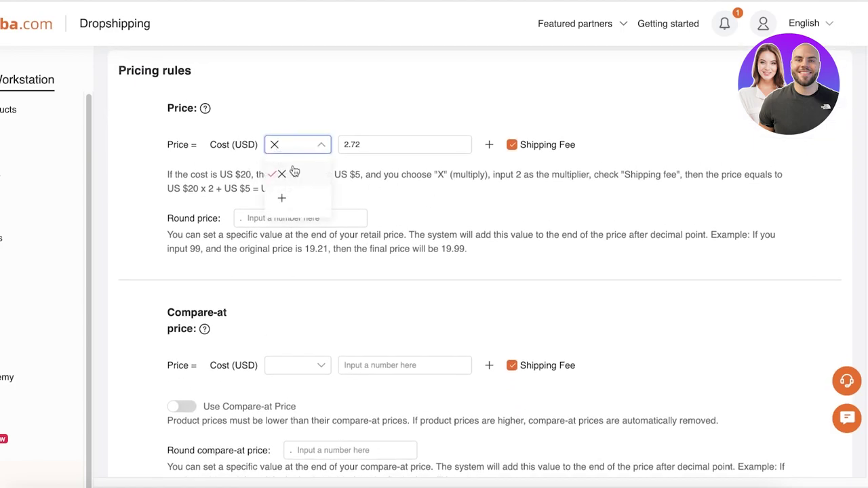
pyautogui.click(325, 139)
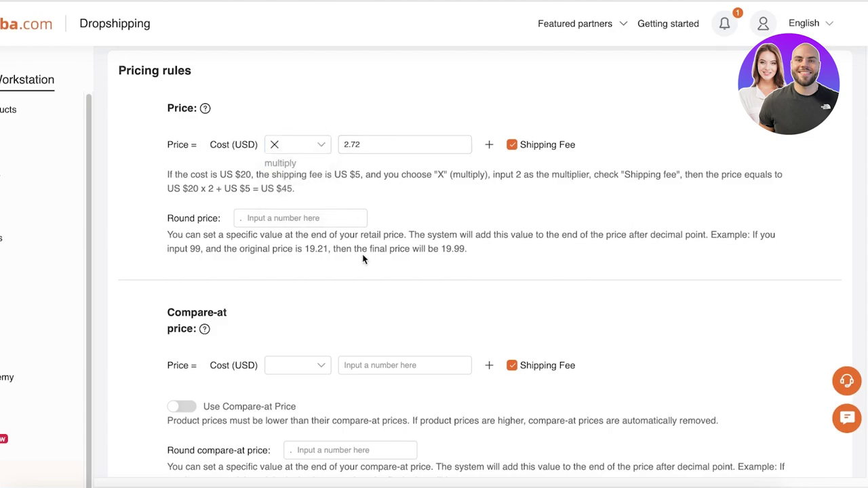
pyautogui.scroll(1, 271, 230)
pyautogui.scroll(-2, 246, 196)
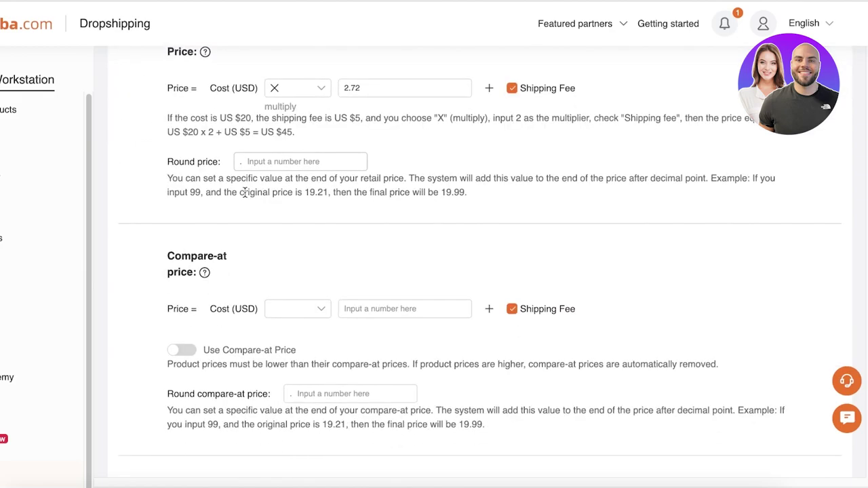
# Step: Look over the product image resizing settings and the automatic order cancellation and logistics synchronization settings
pyautogui.scroll(2, 246, 185)
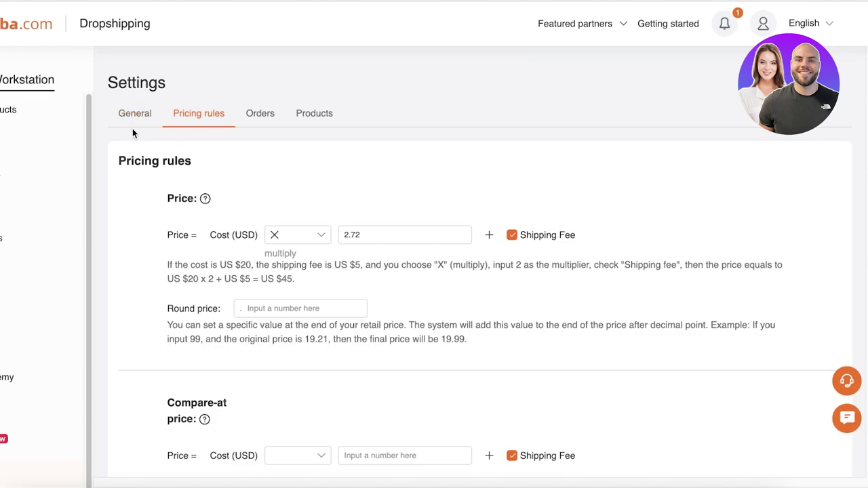
pyautogui.click(287, 116)
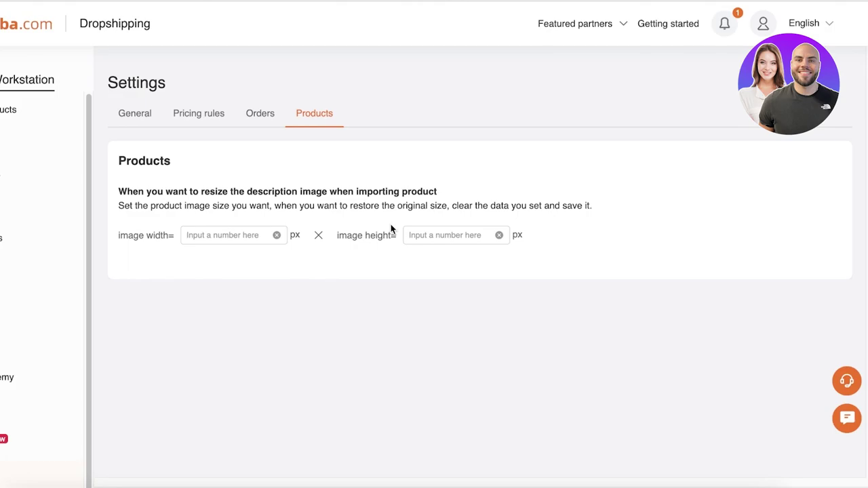
pyautogui.click(275, 121)
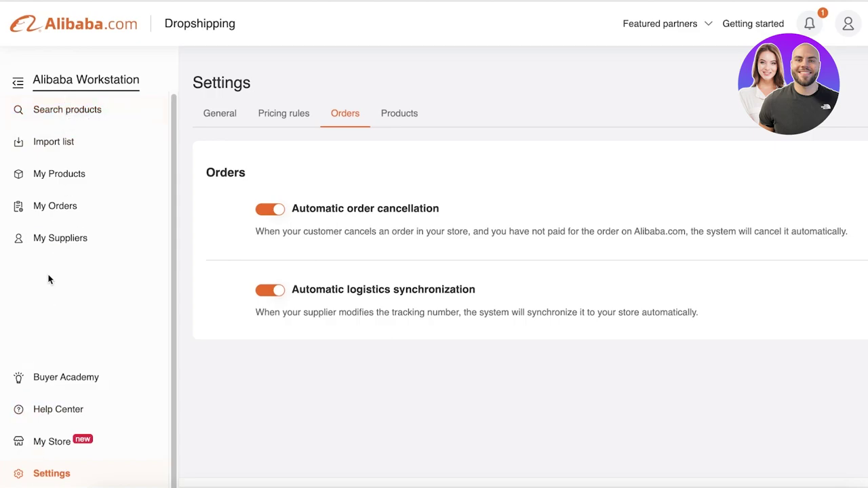
# Step: Open the store management page and examine the connected stores and the platforms available for adding a store
pyautogui.click(72, 442)
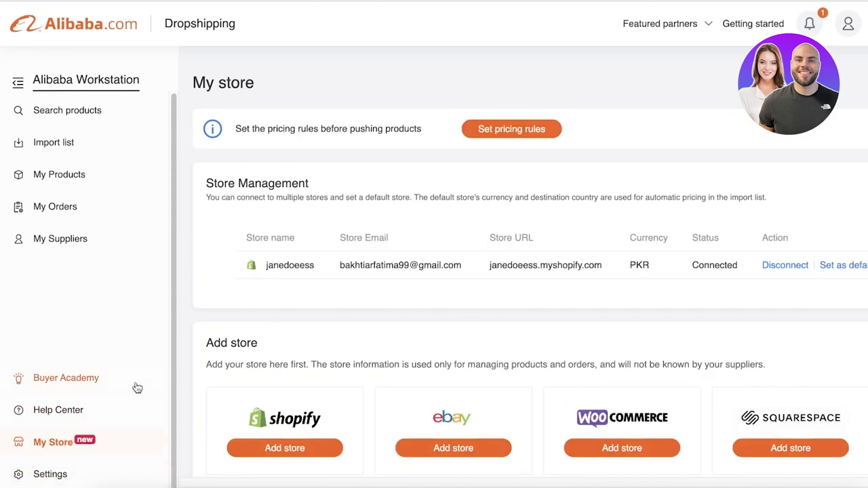
pyautogui.scroll(-2, 390, 244)
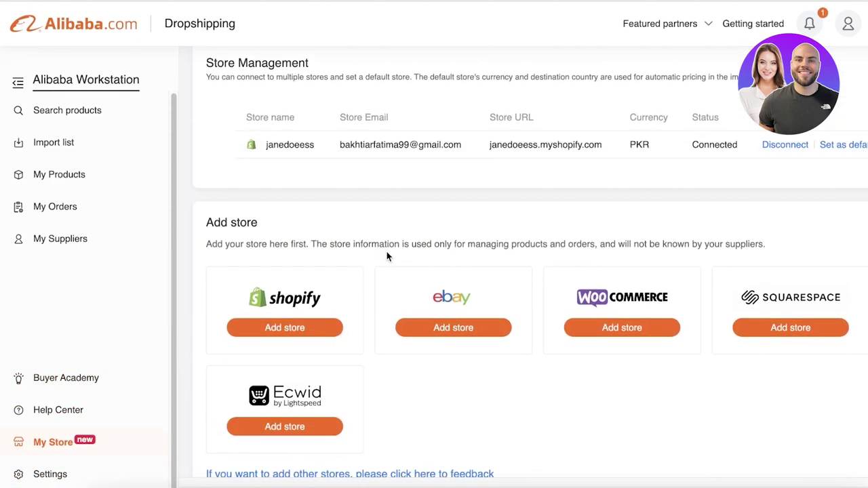
pyautogui.scroll(-1, 387, 251)
pyautogui.click(261, 310)
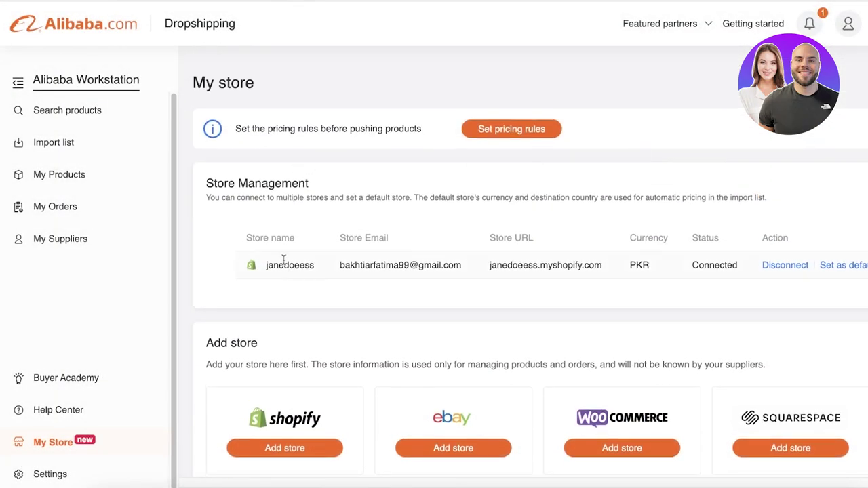
pyautogui.scroll(-2, 318, 310)
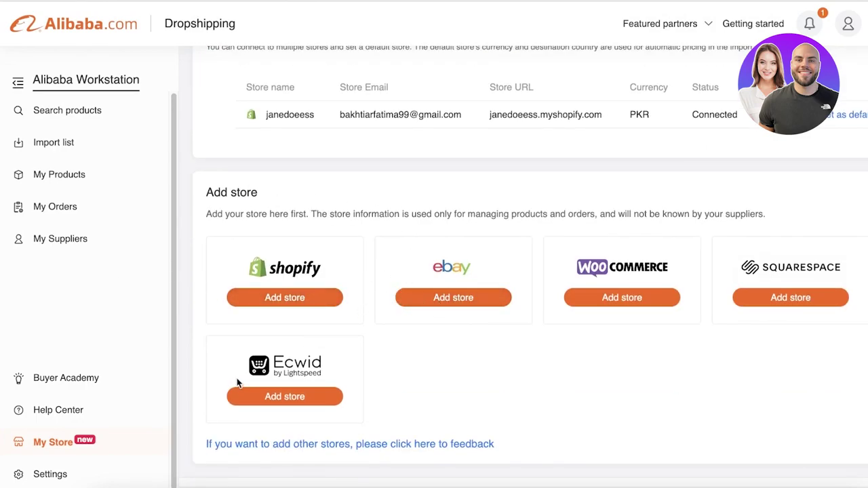
# Step: Start adding a Shopify store and install the Dropshipping-Alibaba Official app on it in the Shopify admin
pyautogui.click(316, 296)
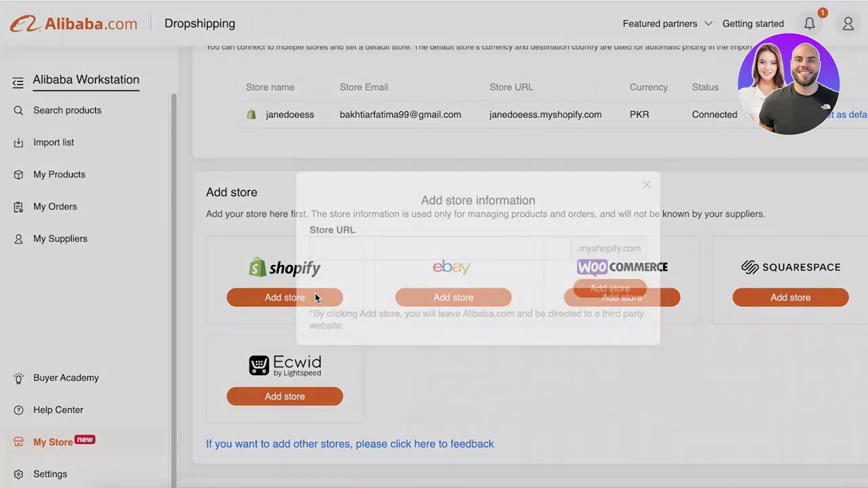
pyautogui.click(375, 246)
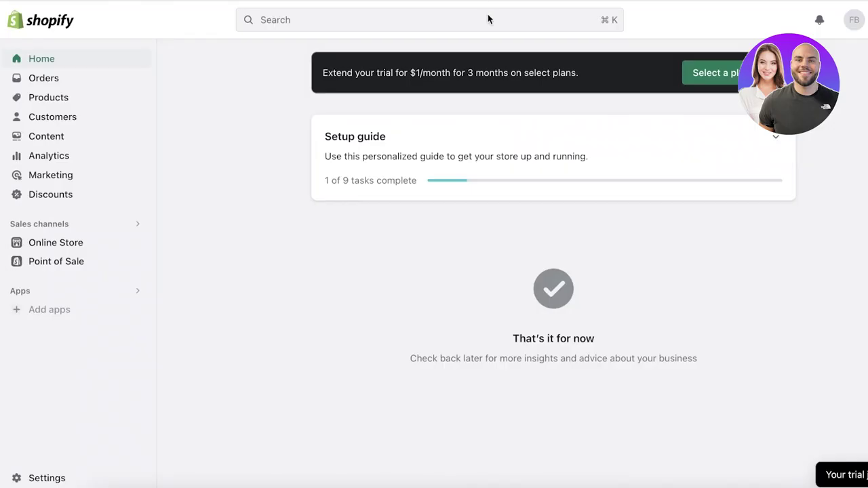
pyautogui.click(64, 245)
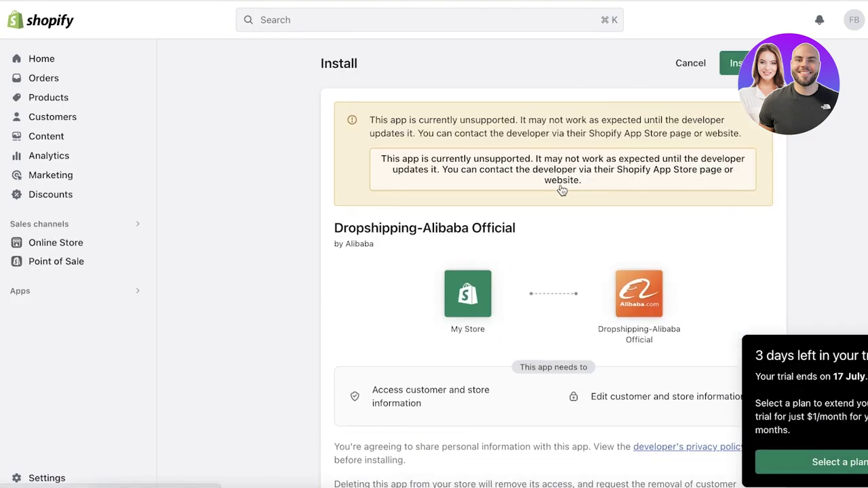
pyautogui.scroll(-3, 407, 99)
pyautogui.scroll(3, 406, 98)
pyautogui.click(735, 64)
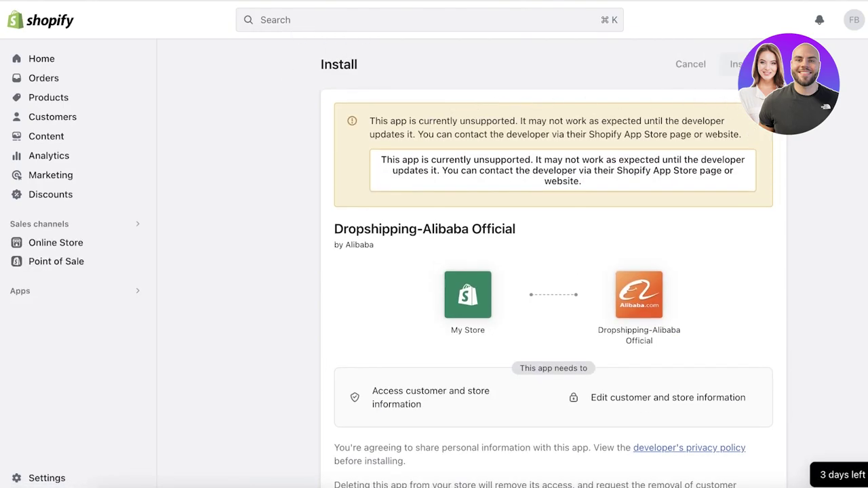
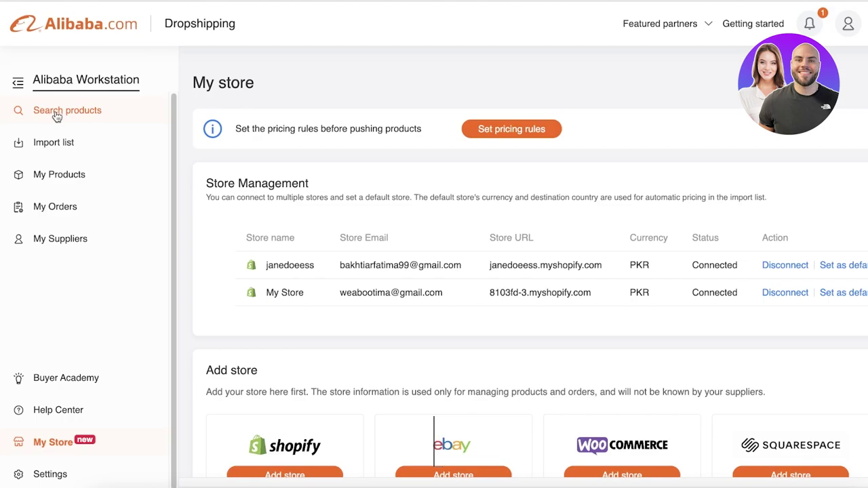
# Step: Open the product search page and look over the local US stock, featured suppliers and under US $10 sections
pyautogui.click(58, 117)
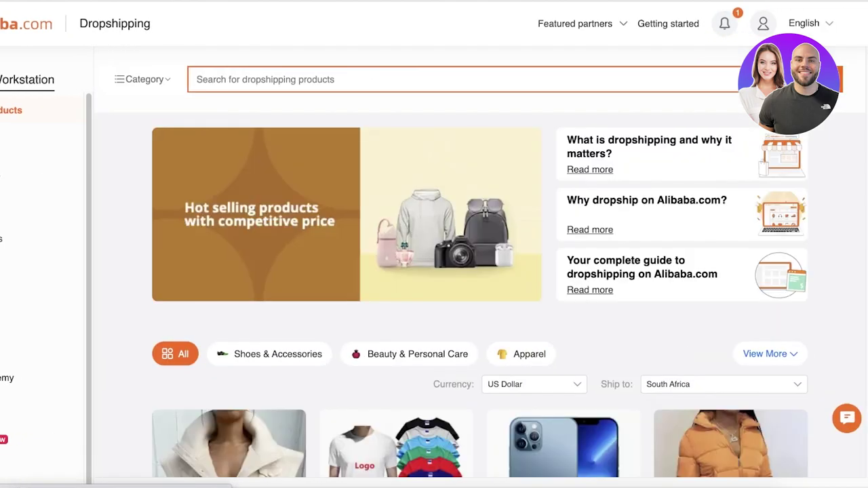
pyautogui.scroll(-5, 536, 265)
pyautogui.scroll(8, 451, 268)
pyautogui.scroll(-2, 380, 285)
pyautogui.scroll(3, 325, 301)
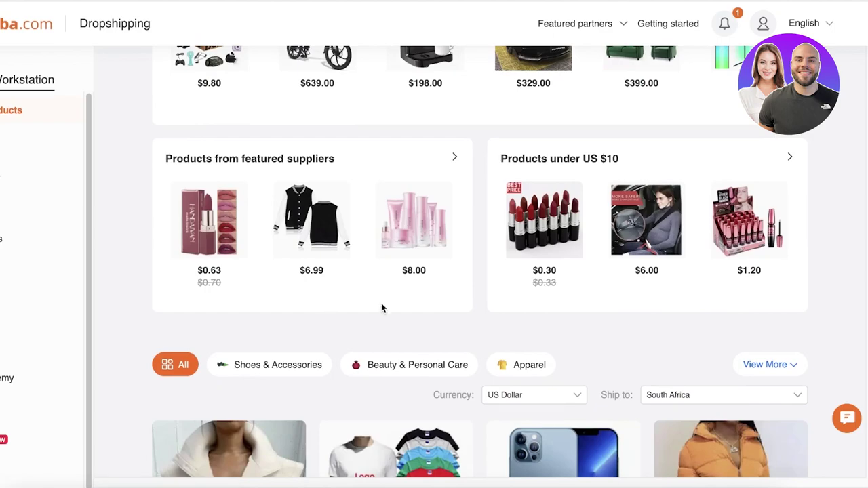
pyautogui.scroll(5, 380, 307)
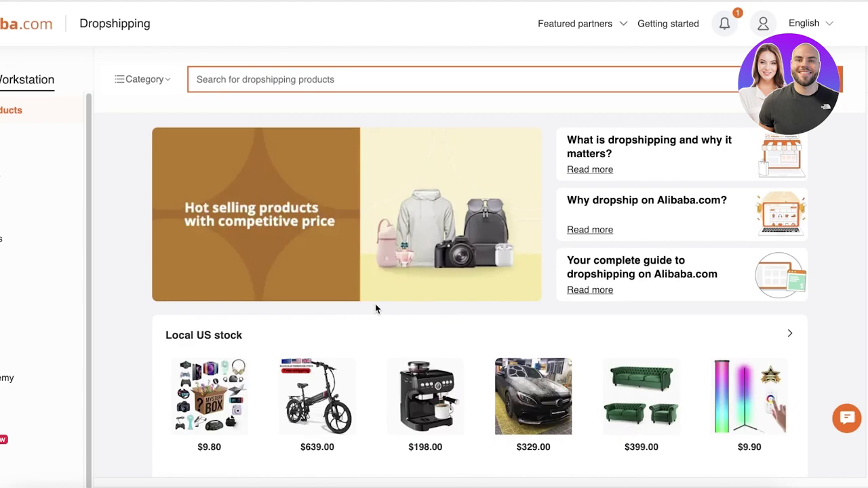
pyautogui.scroll(-2, 376, 304)
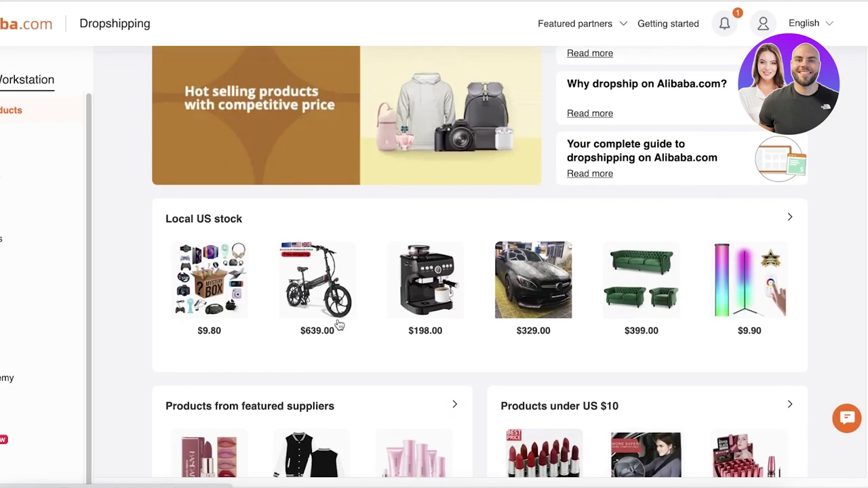
pyautogui.scroll(-5, 340, 326)
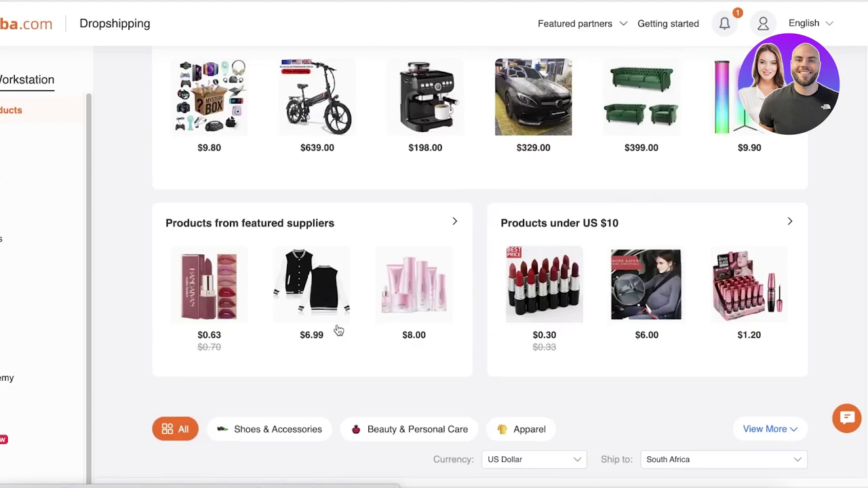
# Step: Browse the general product listings, examining prices, shipping fees, minimum order quantities and processing times
pyautogui.scroll(-8, 340, 327)
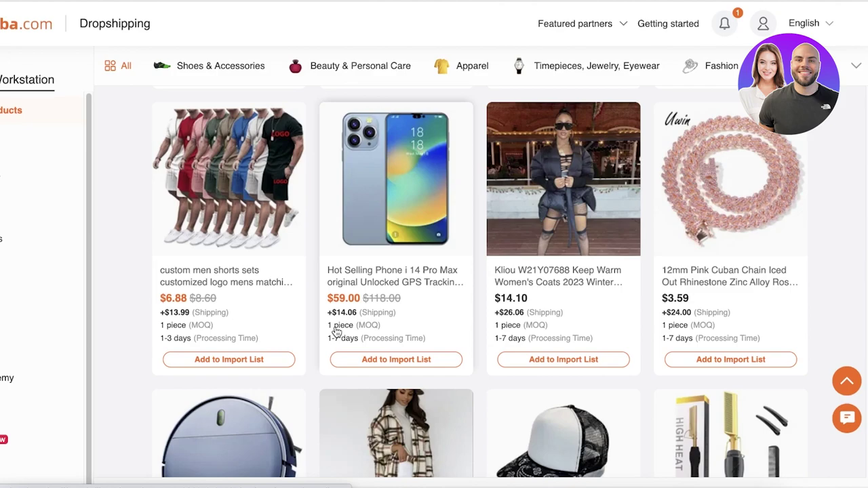
pyautogui.scroll(3, 326, 339)
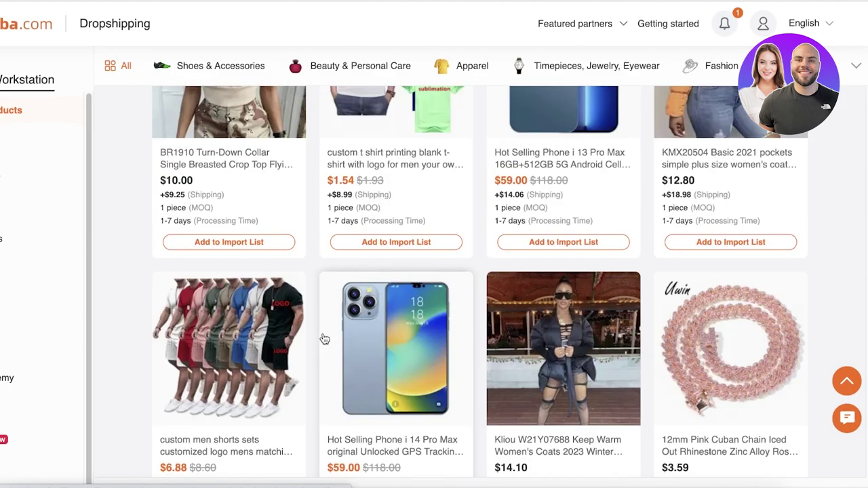
pyautogui.scroll(5, 378, 308)
pyautogui.scroll(-3, 206, 215)
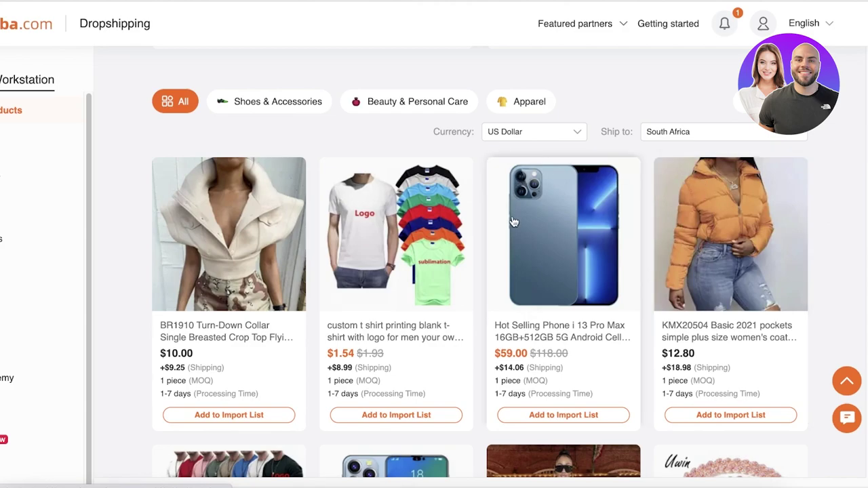
pyautogui.scroll(-9, 334, 257)
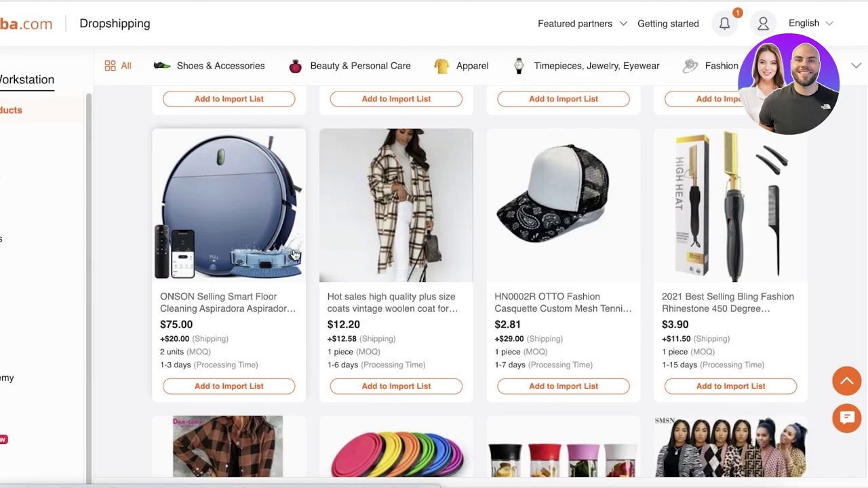
pyautogui.scroll(10, 442, 256)
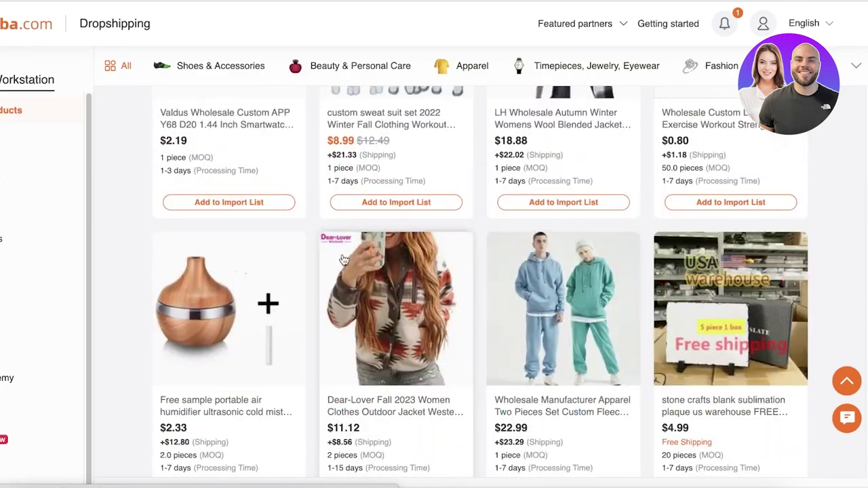
pyautogui.scroll(-10, 351, 261)
pyautogui.scroll(15, 283, 154)
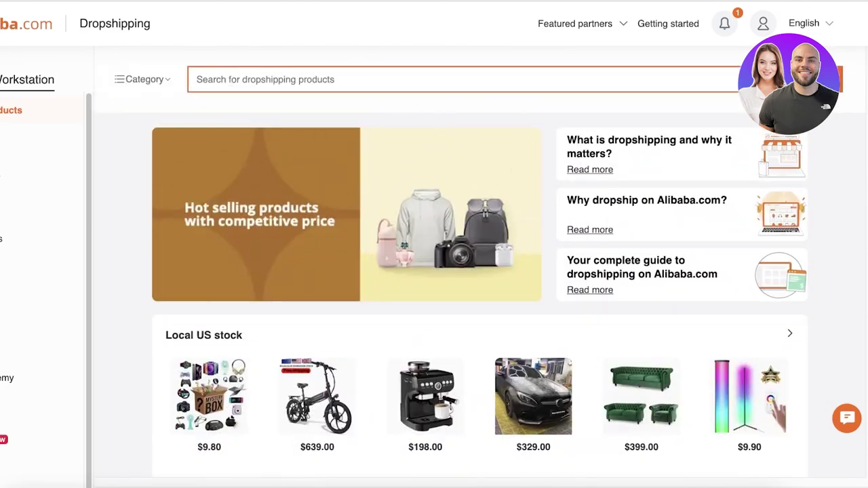
# Step: Filter the dropshipping products by the Shoes & Accessories category and look through the listings
pyautogui.click(155, 80)
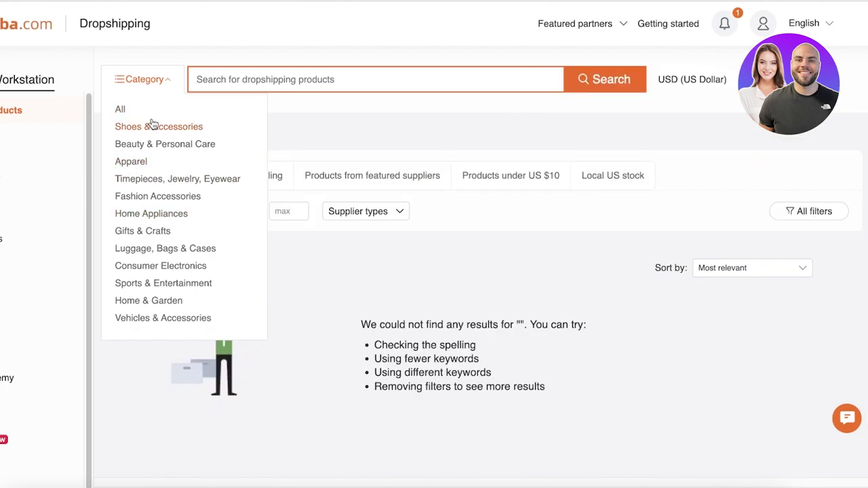
pyautogui.click(152, 126)
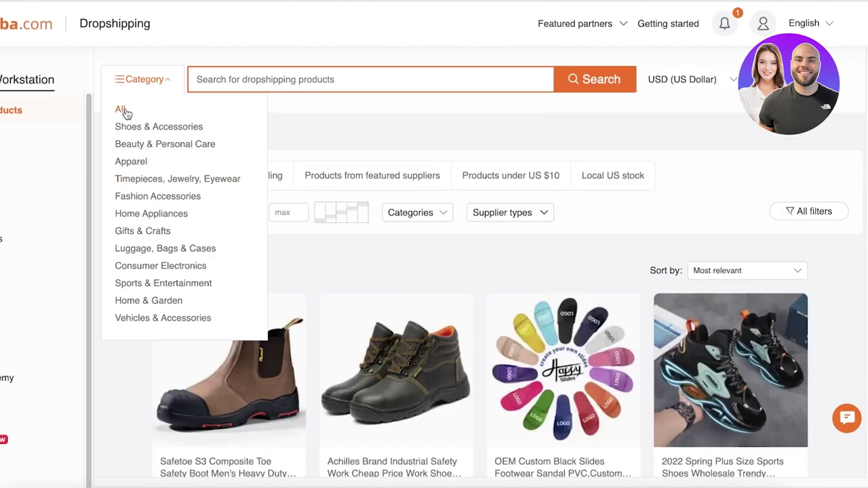
pyautogui.scroll(-8, 574, 200)
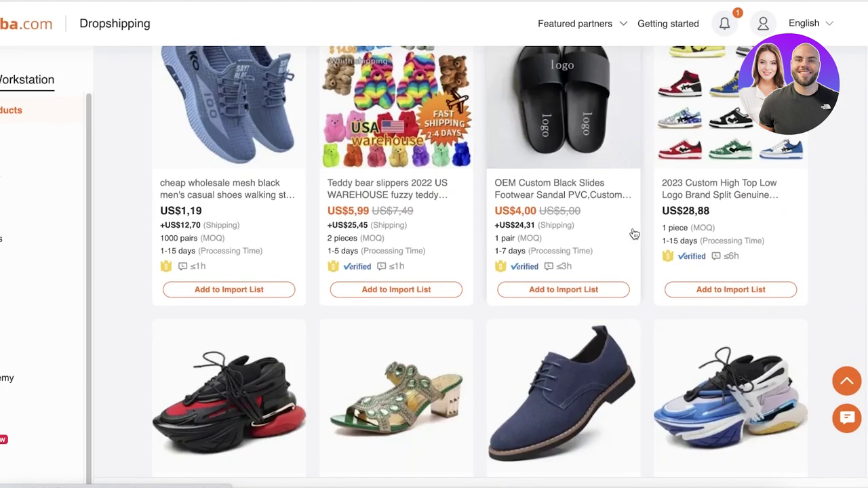
pyautogui.scroll(10, 146, 312)
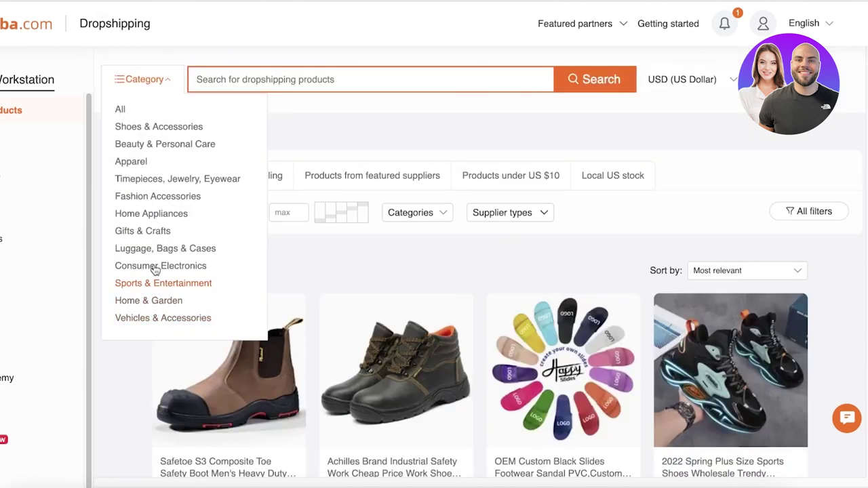
# Step: Switch to the Apparel category and open the product page of the HN0001 wholesale 5-panel cap
pyautogui.click(133, 161)
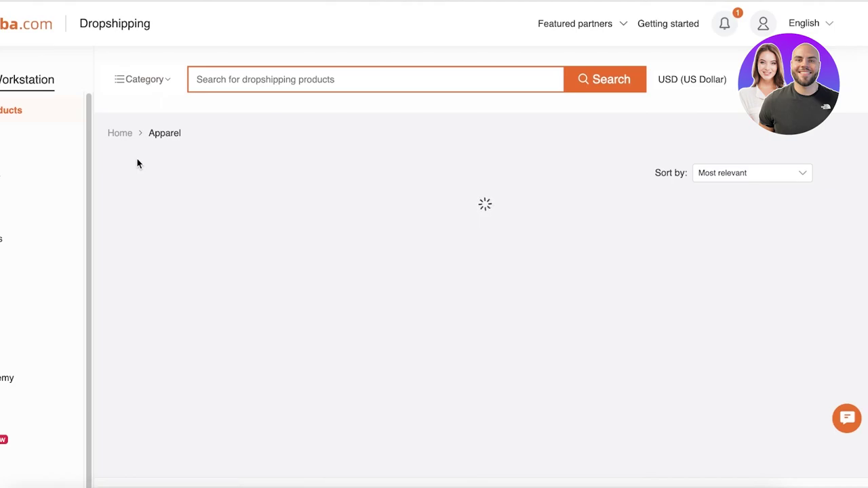
pyautogui.scroll(-8, 317, 175)
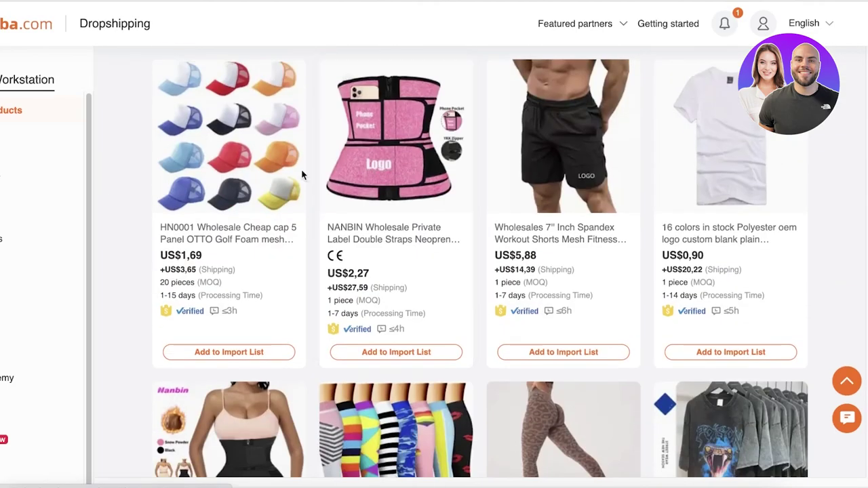
pyautogui.click(228, 167)
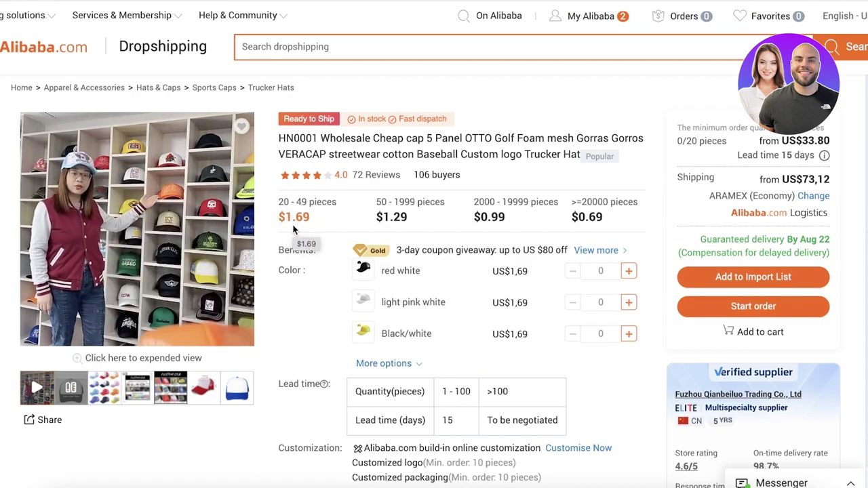
# Step: Expand the cap's color options and examine its tiered prices, variants, lead time, customization and protection details
pyautogui.scroll(-1, 394, 297)
pyautogui.scroll(-3, 394, 297)
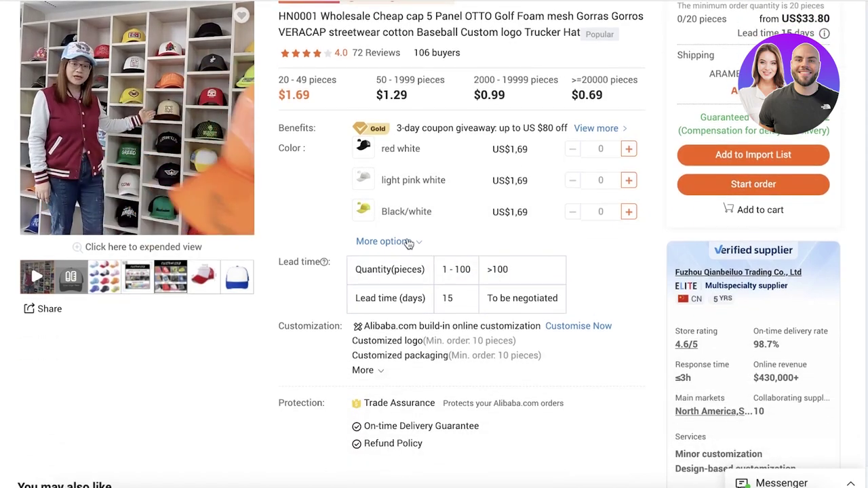
pyautogui.click(382, 240)
pyautogui.scroll(-5, 400, 262)
pyautogui.scroll(1, 400, 262)
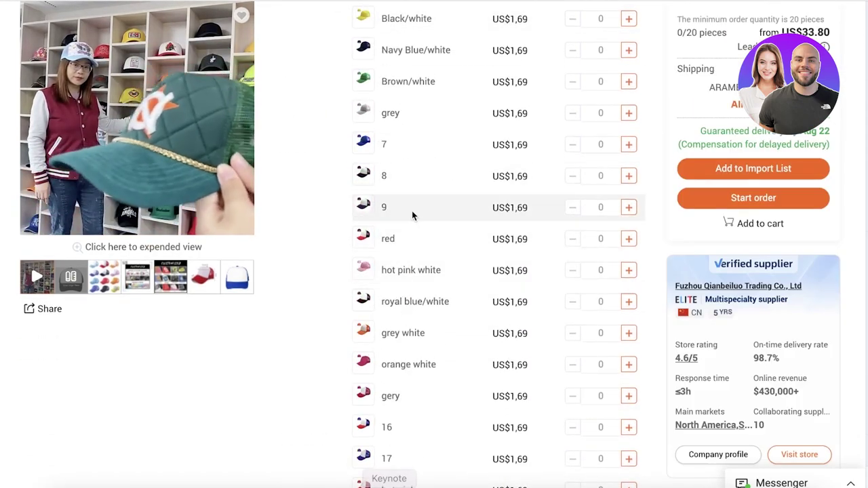
pyautogui.scroll(-7, 409, 200)
pyautogui.scroll(3, 405, 259)
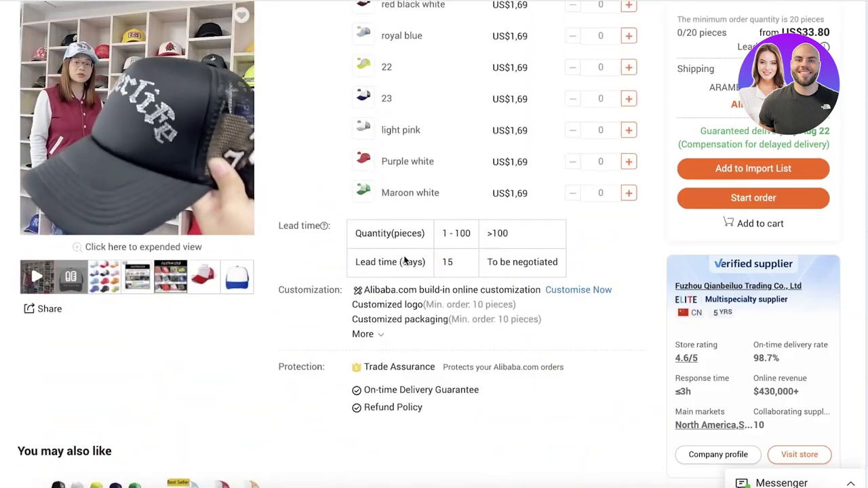
pyautogui.scroll(4, 403, 261)
pyautogui.scroll(7, 404, 261)
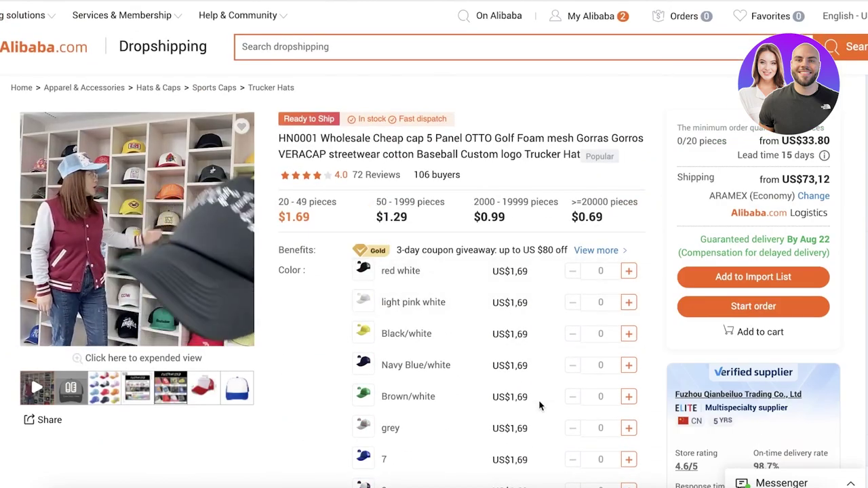
pyautogui.scroll(-15, 425, 136)
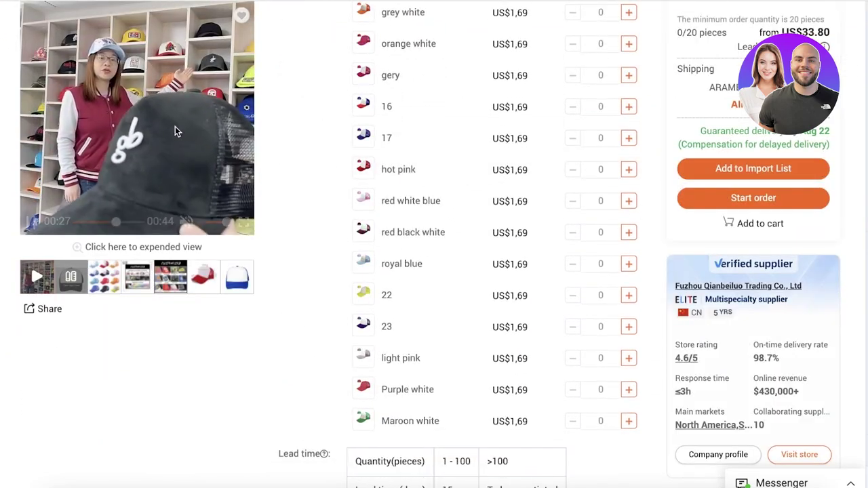
# Step: Examine the HN0001 cap's product details, packaging and delivery information, and transaction history
pyautogui.scroll(-2, 320, 134)
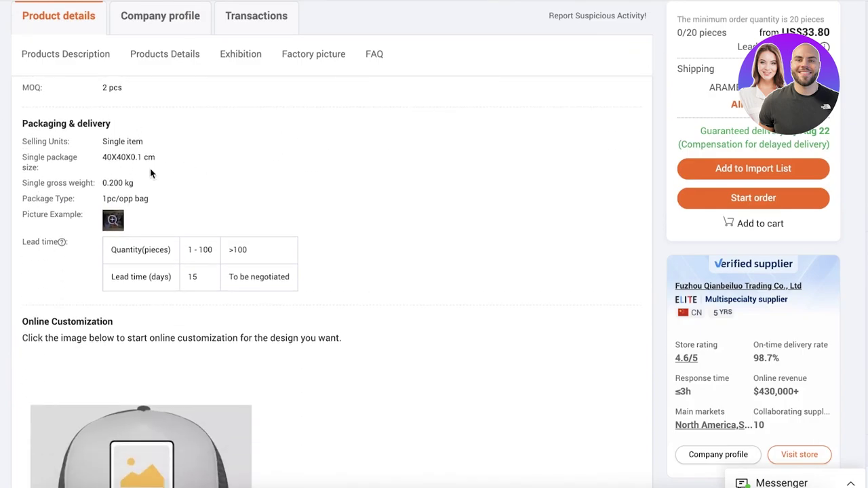
pyautogui.scroll(2, 32, 112)
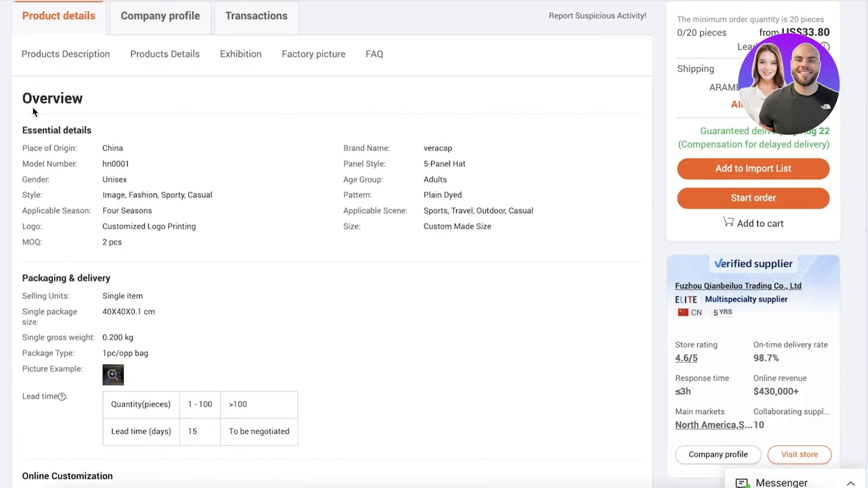
pyautogui.click(266, 22)
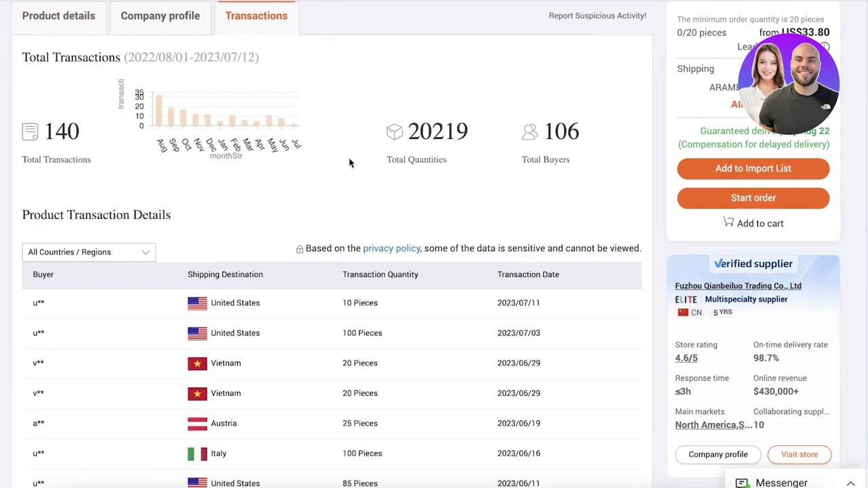
pyautogui.click(48, 19)
# Step: Try to add the HN0001 wholesale 5-panel cap to the import list and dismiss the dialog
pyautogui.scroll(10, 466, 163)
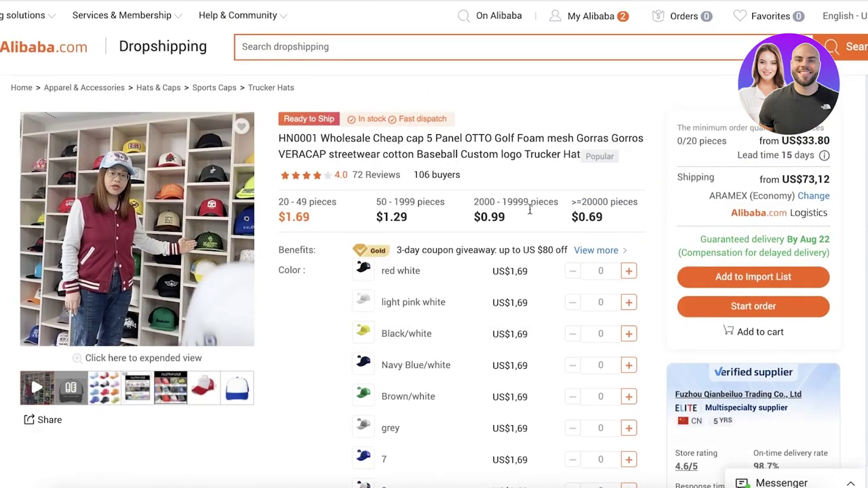
pyautogui.click(753, 277)
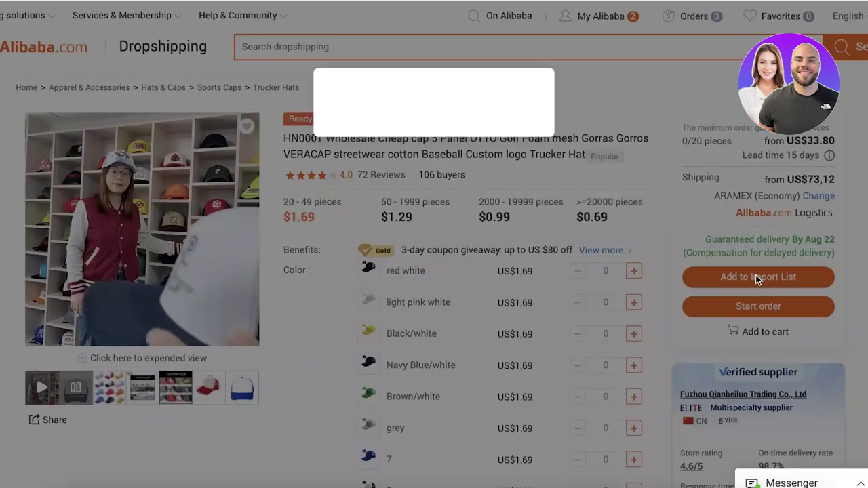
pyautogui.click(537, 85)
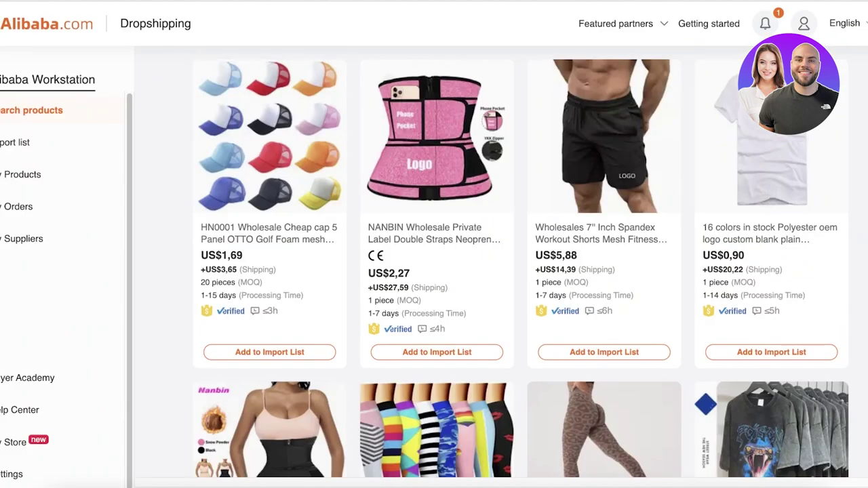
# Step: Browse further apparel listings and try to add the CT0003 custom printing t-shirt to the import list
pyautogui.scroll(-8, 380, 203)
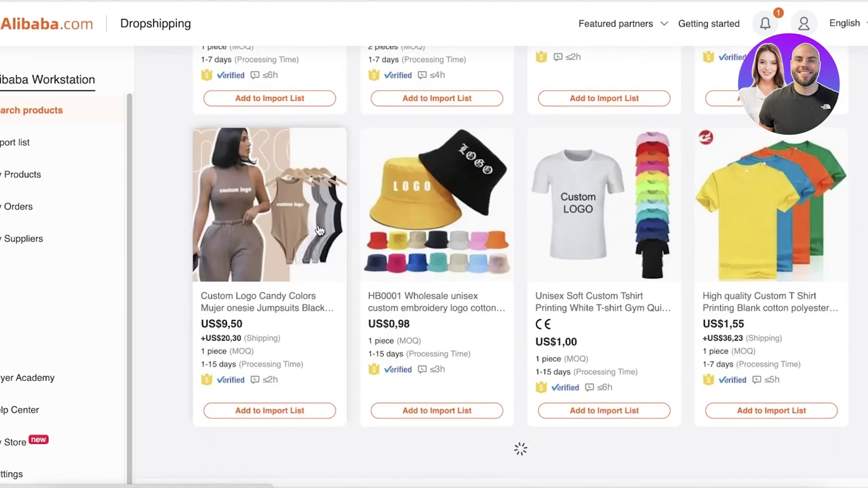
pyautogui.scroll(-5, 278, 223)
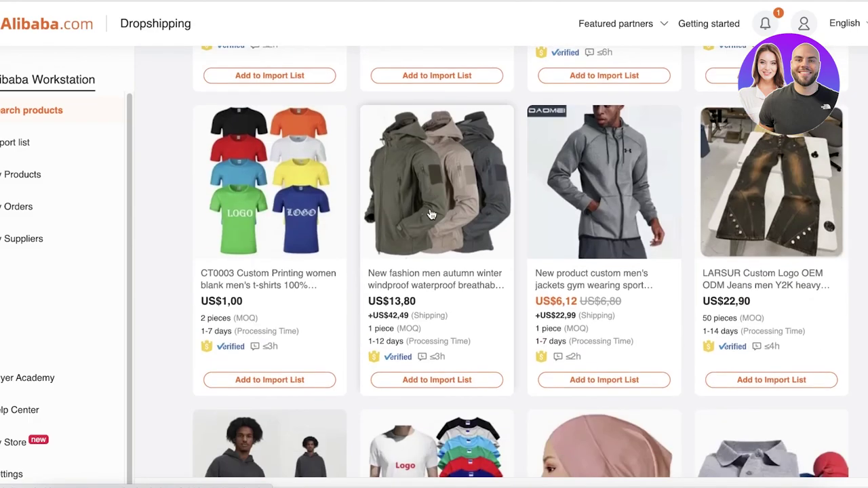
pyautogui.click(291, 224)
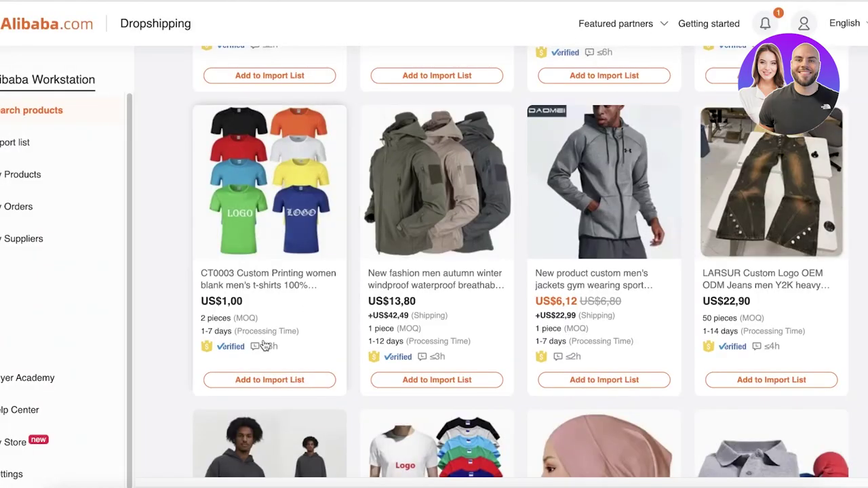
pyautogui.click(257, 378)
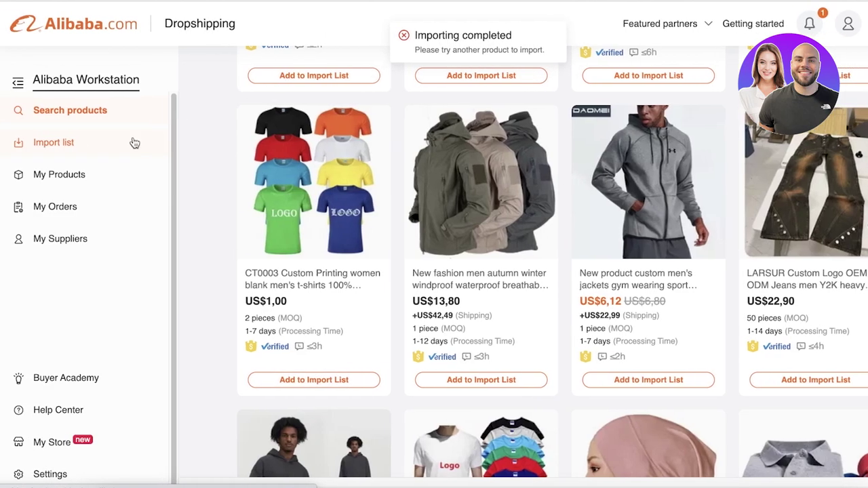
# Step: Open the import list and check its setup progress and contents
pyautogui.click(16, 142)
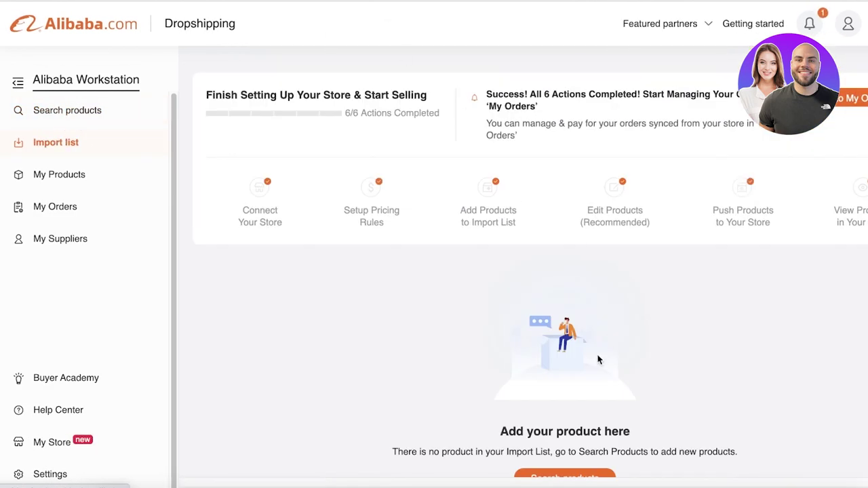
pyautogui.scroll(-4, 606, 349)
pyautogui.scroll(4, 541, 113)
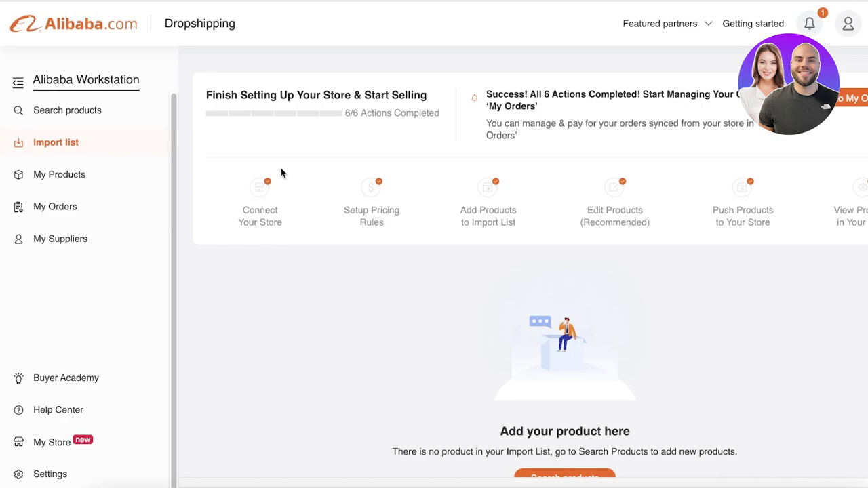
# Step: Open My Products and examine the listed store products with their variants, inventory, costs and profit
pyautogui.click(96, 180)
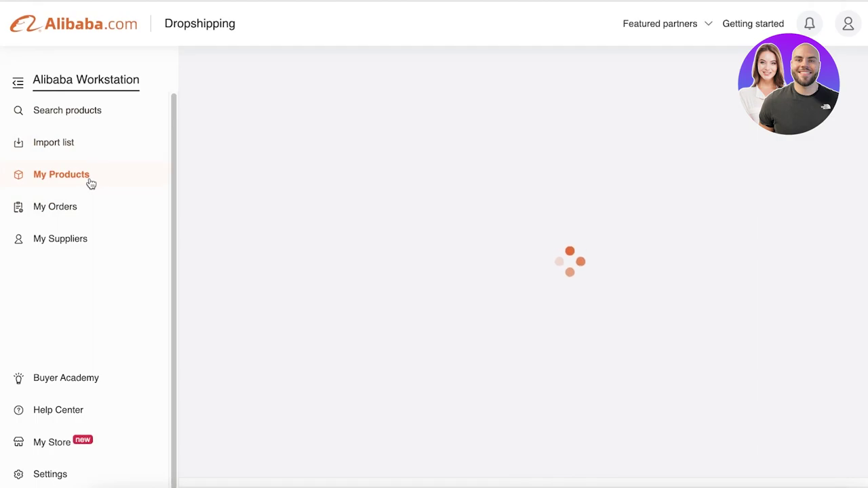
pyautogui.scroll(-2, 472, 251)
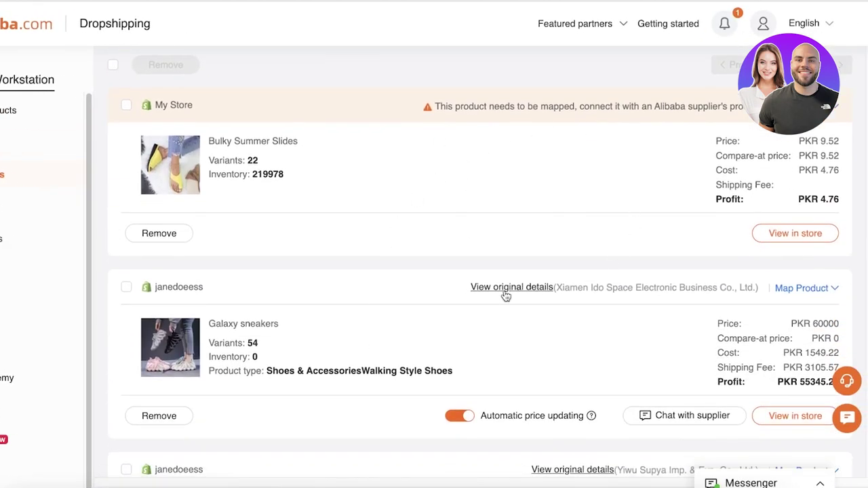
pyautogui.scroll(-2, 536, 287)
pyautogui.scroll(4, 367, 175)
pyautogui.scroll(-5, 345, 234)
pyautogui.scroll(5, 339, 243)
pyautogui.scroll(-5, 339, 243)
pyautogui.scroll(5, 273, 191)
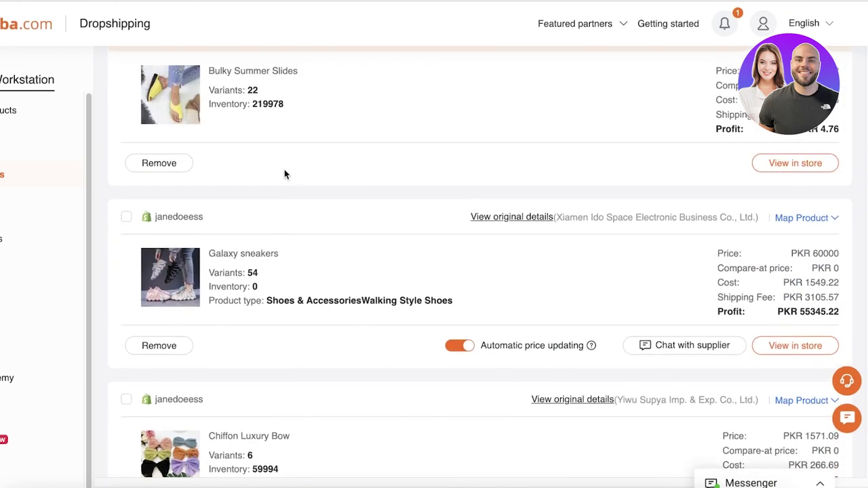
pyautogui.scroll(-5, 281, 200)
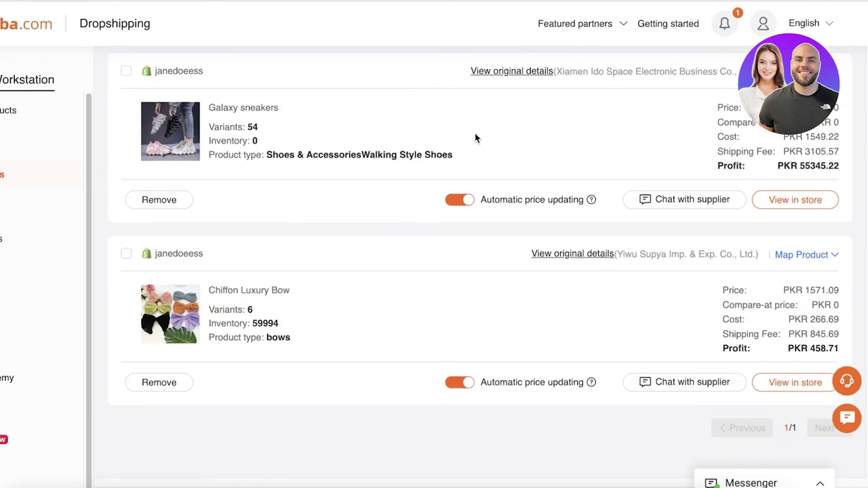
pyautogui.scroll(5, 473, 149)
pyautogui.scroll(-5, 474, 156)
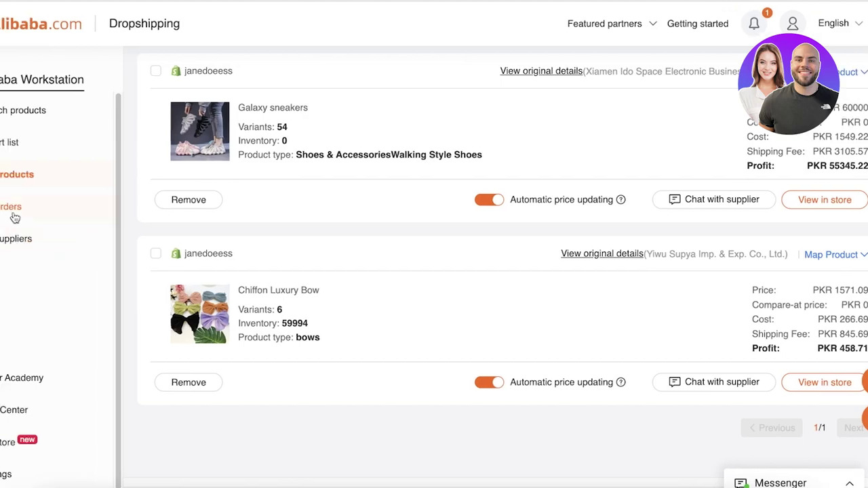
# Step: View the My Orders page and the My Suppliers page
pyautogui.click(69, 212)
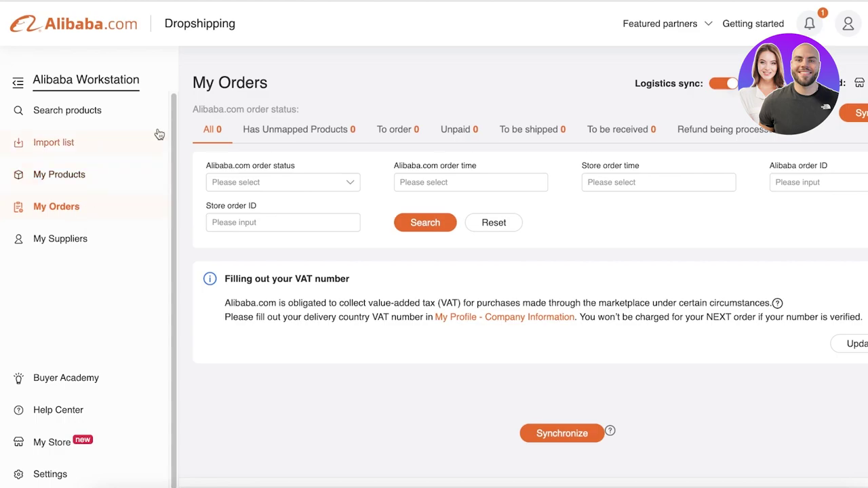
pyautogui.click(68, 250)
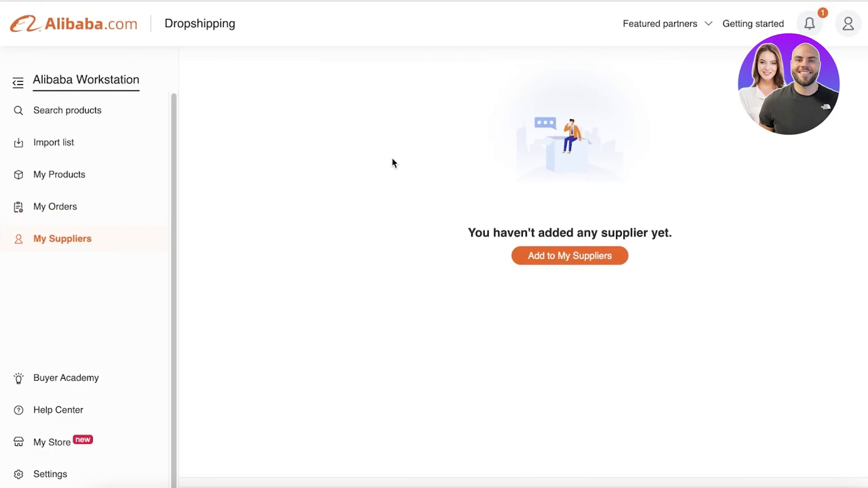
# Step: Return to My Products and show only the Other Products group
pyautogui.click(99, 181)
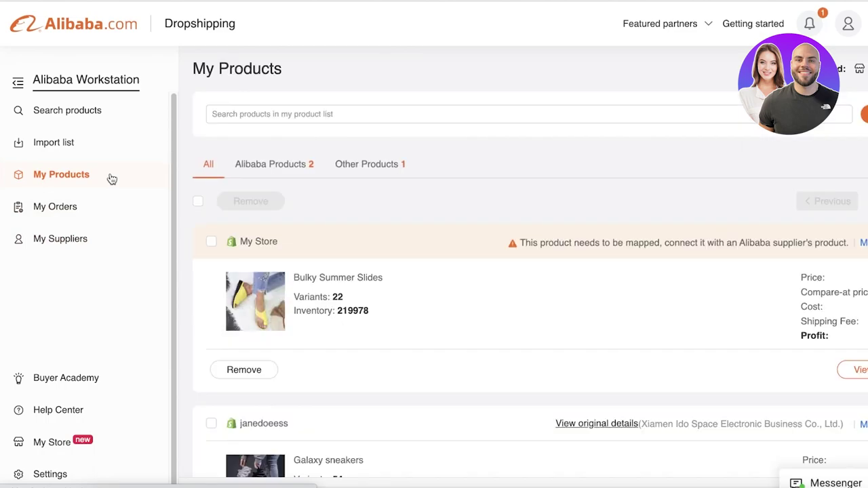
pyautogui.scroll(-1, 321, 160)
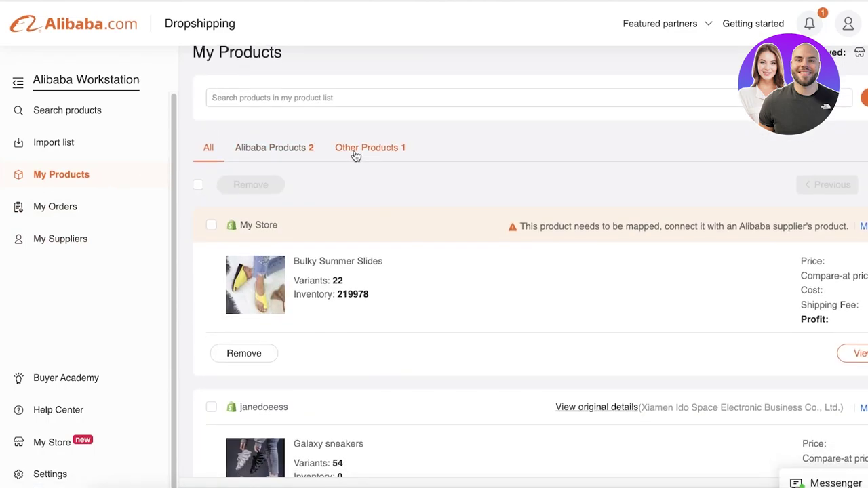
pyautogui.click(358, 152)
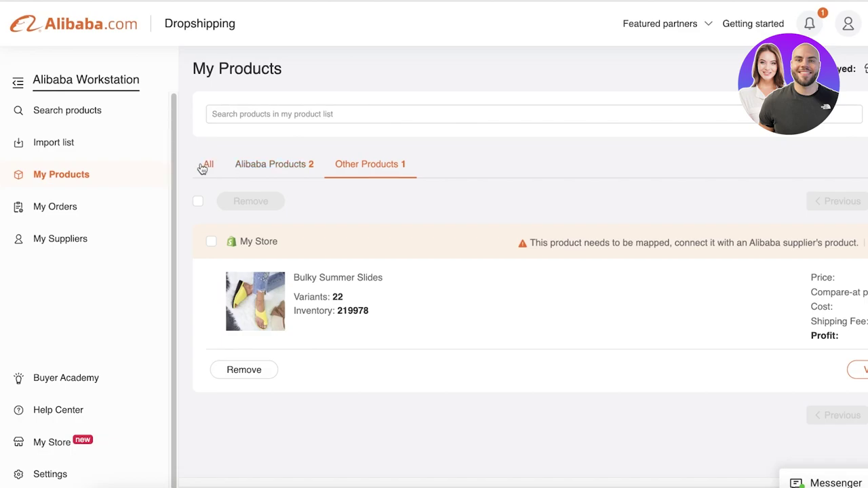
pyautogui.click(17, 82)
pyautogui.click(17, 83)
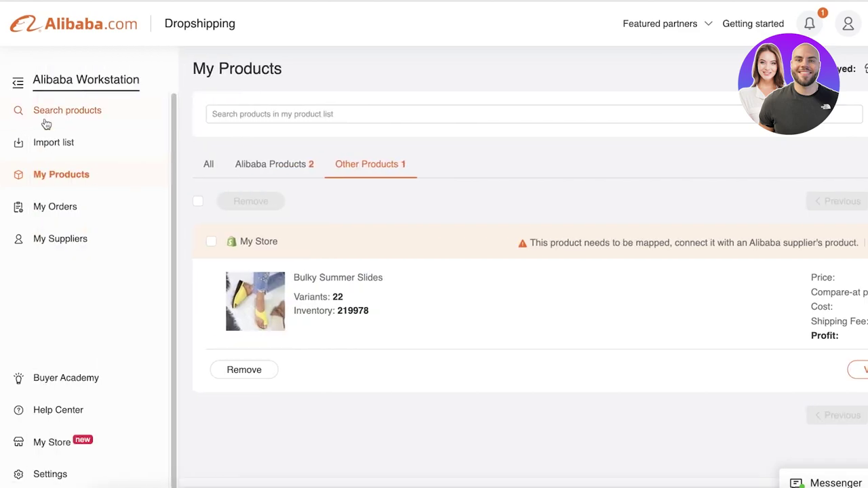
# Step: Return to the dropshipping product search and browse the listings of all categories for prices, shipping and minimum order quantities
pyautogui.click(46, 122)
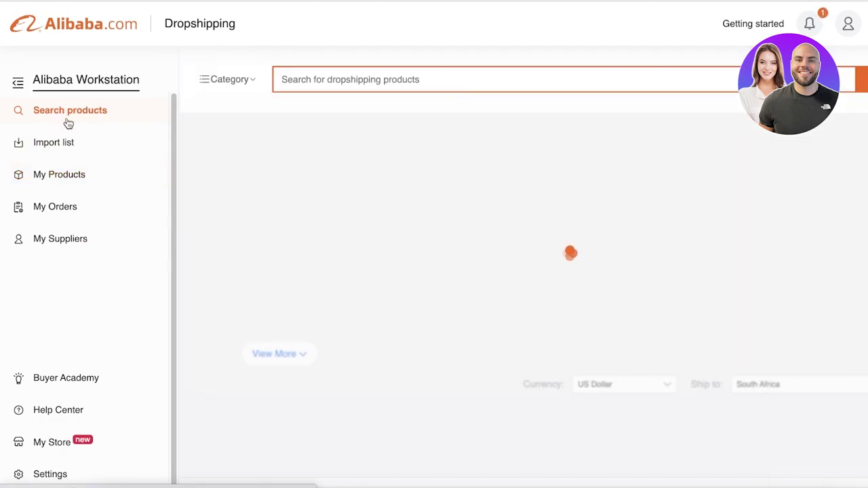
pyautogui.scroll(-2, 339, 134)
pyautogui.scroll(-2, 339, 135)
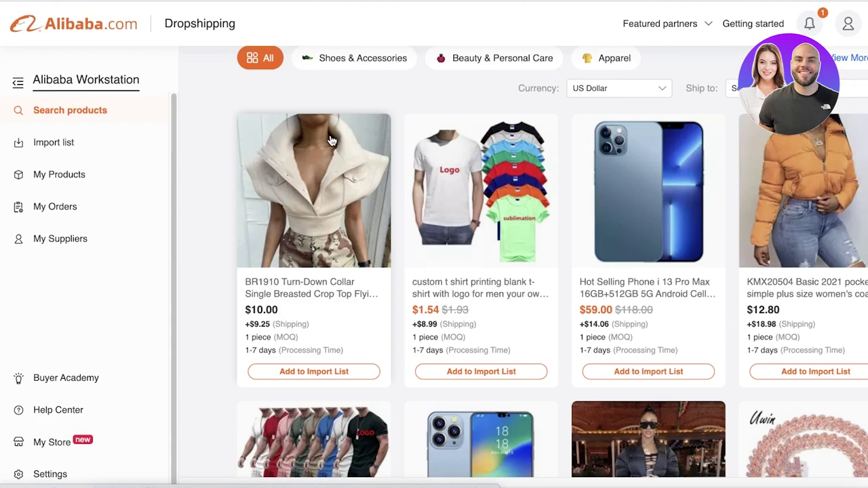
pyautogui.scroll(-2, 332, 140)
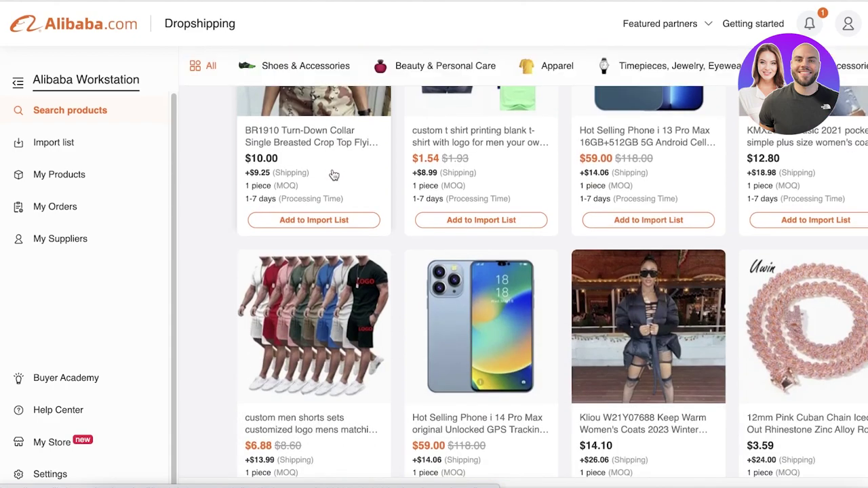
pyautogui.scroll(-2, 334, 175)
pyautogui.scroll(-2, 346, 204)
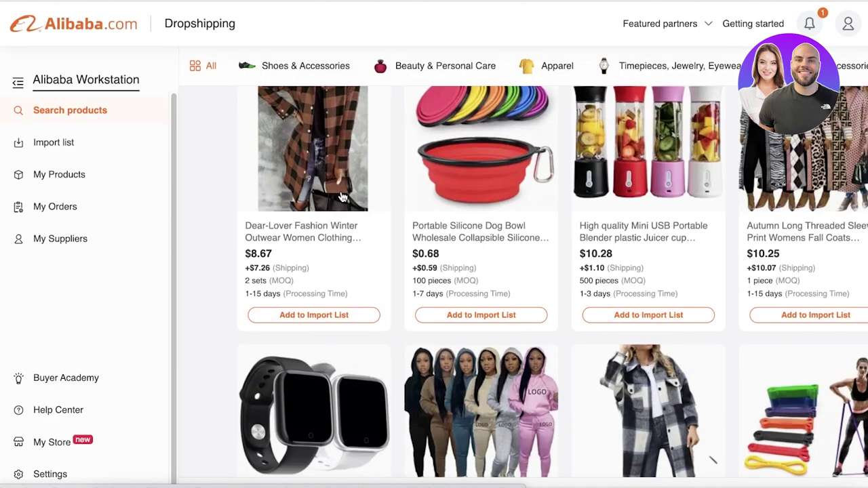
pyautogui.scroll(-1, 354, 224)
pyautogui.scroll(3, 458, 186)
pyautogui.scroll(-3, 380, 163)
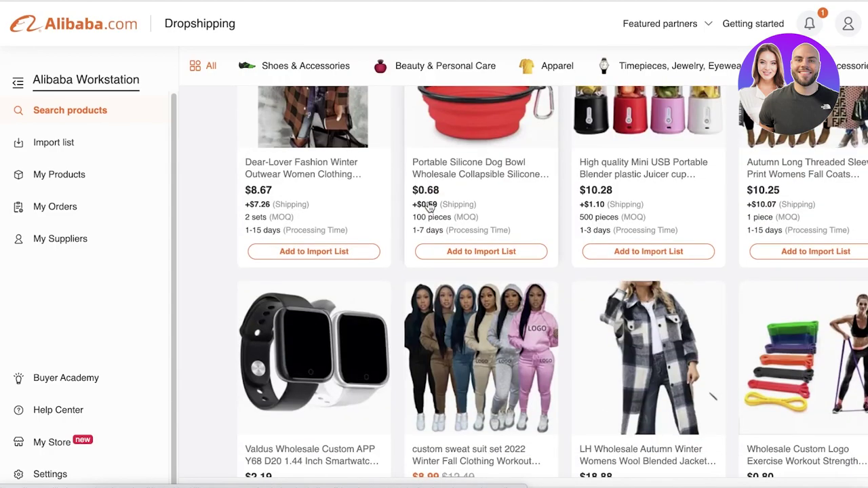
# Step: Open the Dear-Lover fashion winter outerwear coat's product page and examine its specifications, packaging and description
pyautogui.click(325, 149)
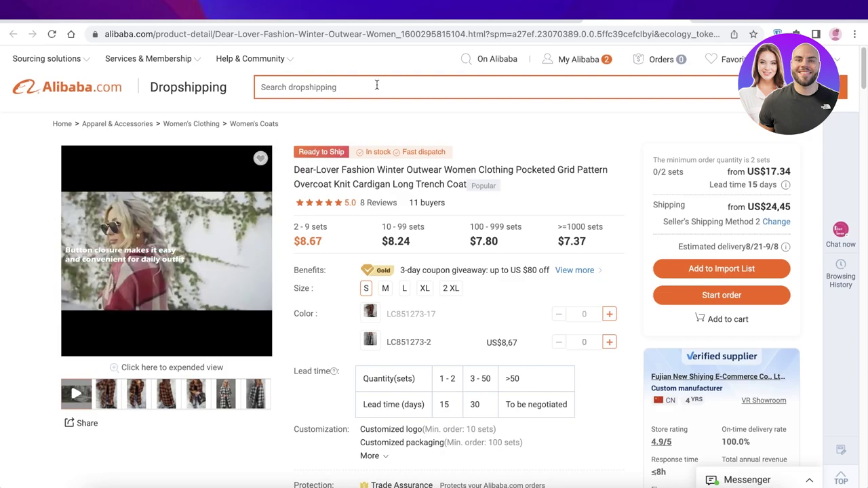
pyautogui.scroll(-12, 388, 98)
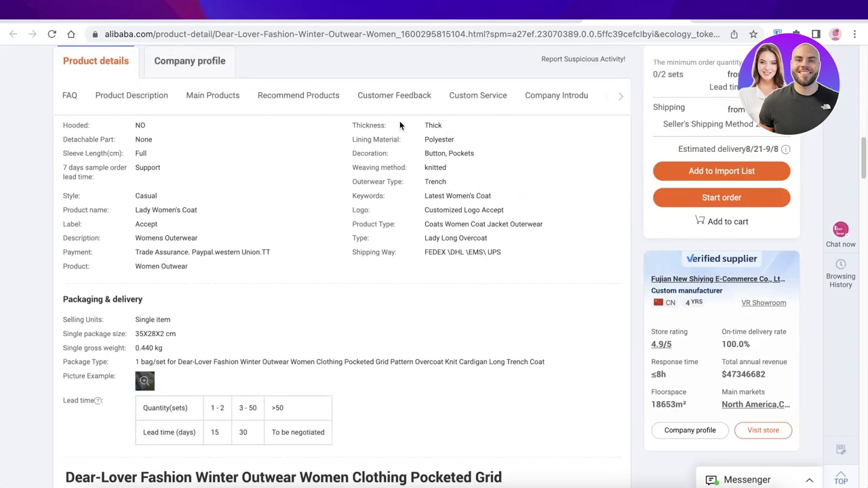
pyautogui.scroll(-7, 399, 125)
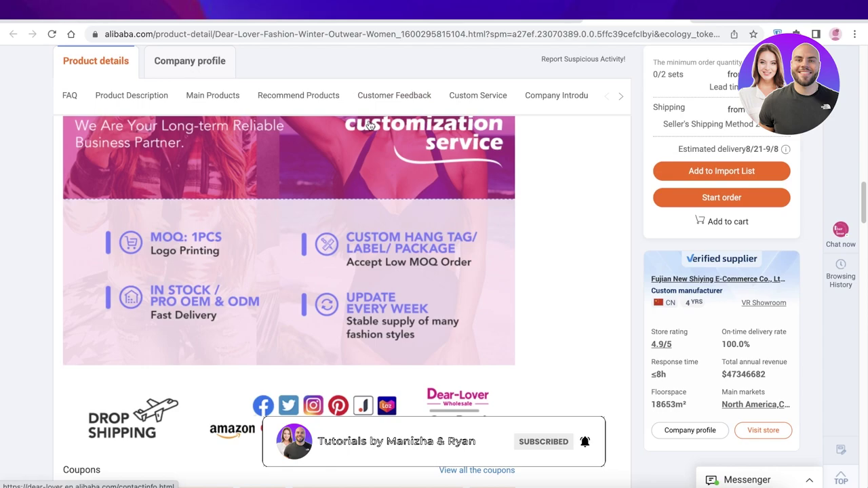
pyautogui.scroll(5, 369, 118)
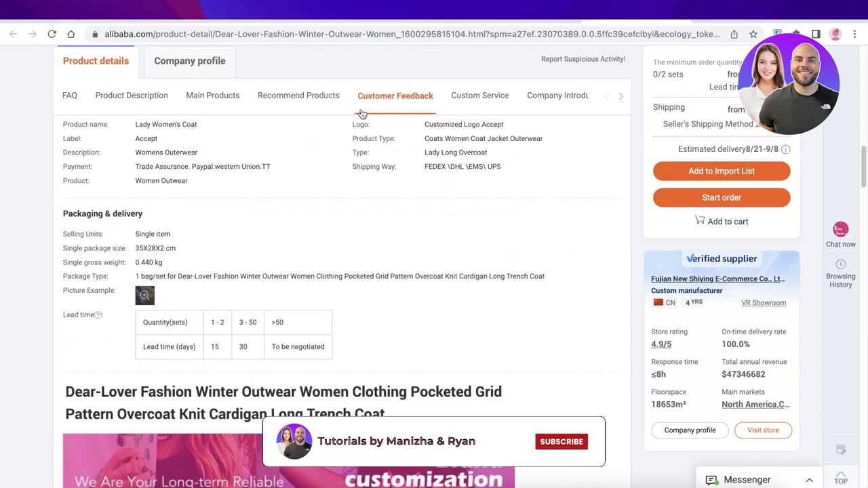